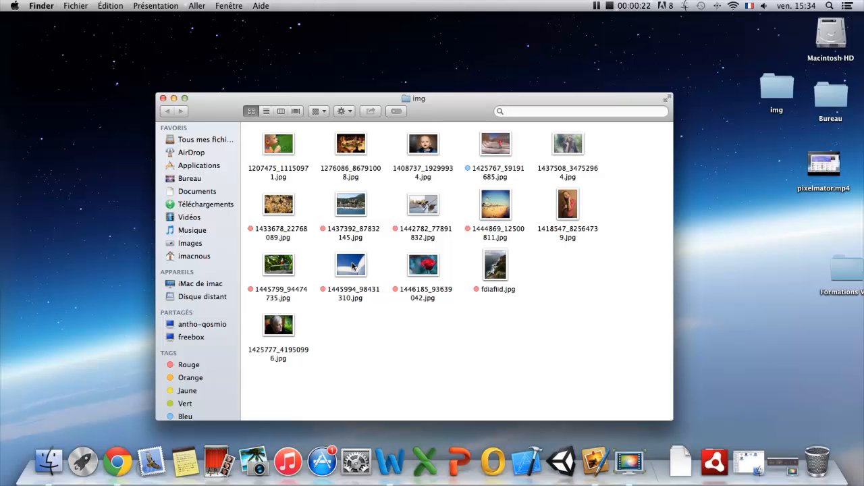
# Select the five photos of the blue sky, baby, skier, dog and young woman in the img folder and open them in Pixelmator.
pyautogui.click(352, 266)
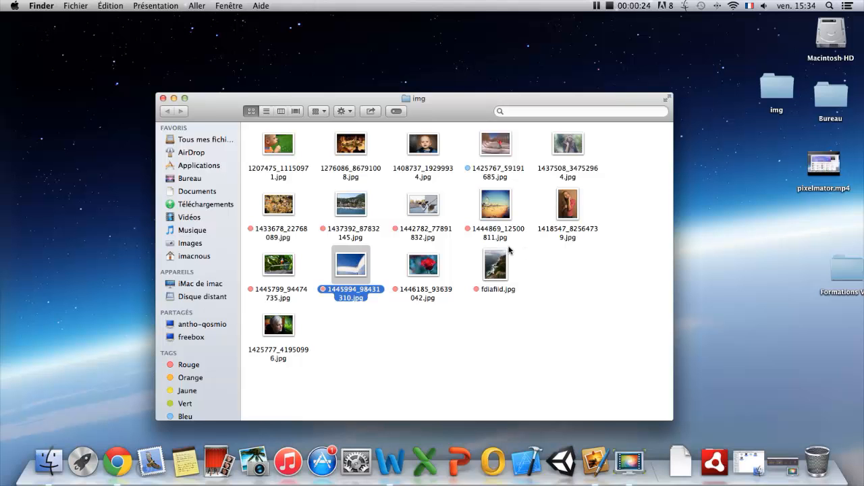
pyautogui.keyDown('super'); pyautogui.click(434, 157); pyautogui.keyUp('super')
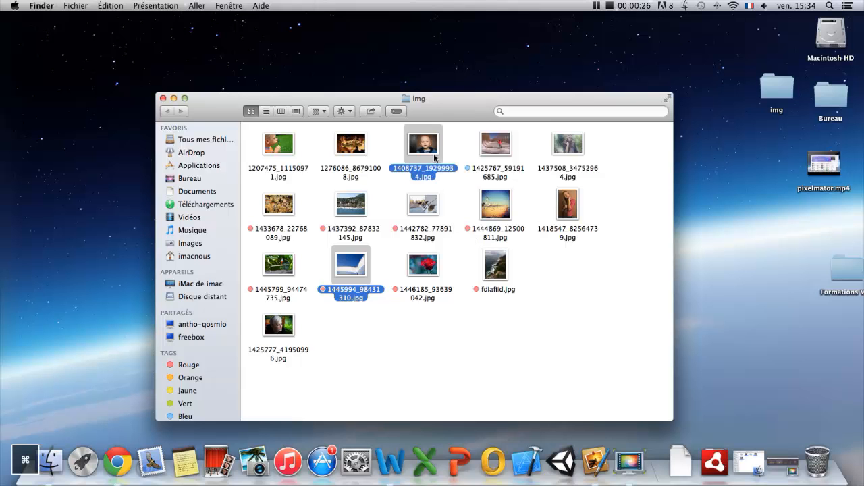
pyautogui.keyDown('super'); pyautogui.click(426, 199); pyautogui.keyUp('super')
pyautogui.keyDown('super'); pyautogui.click(503, 143); pyautogui.keyUp('super')
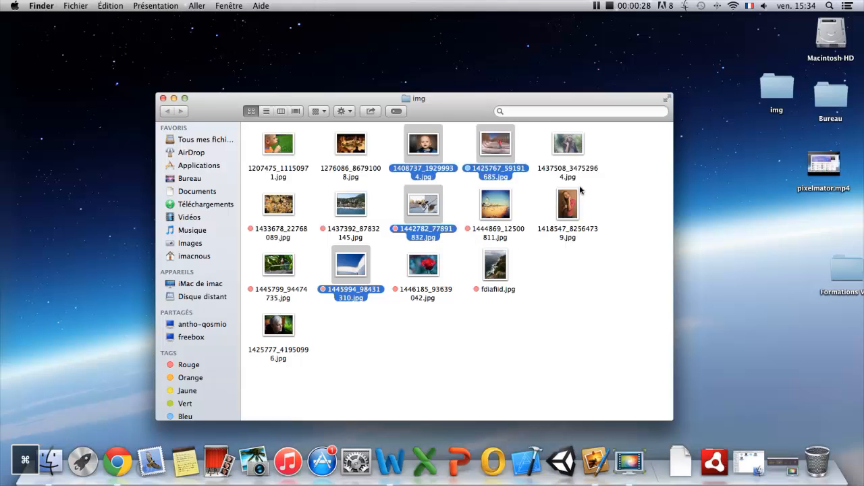
pyautogui.keyDown('super'); pyautogui.click(571, 199); pyautogui.keyUp('super')
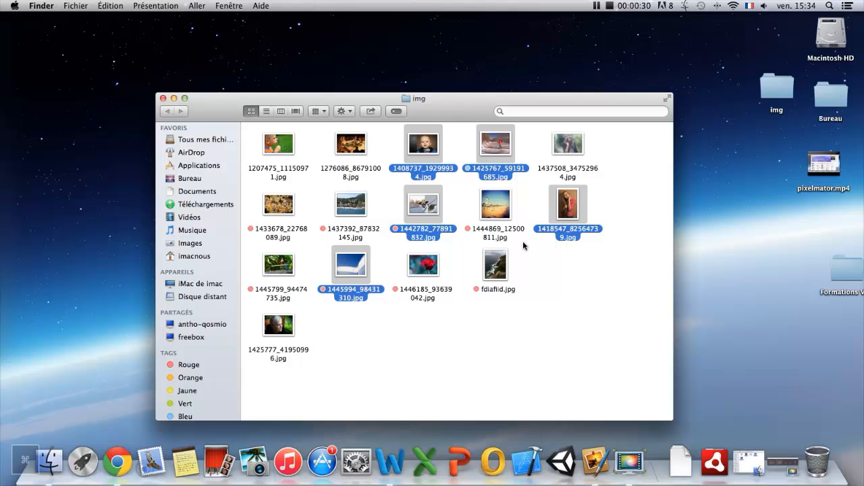
pyautogui.rightClick(503, 149)
pyautogui.moveTo(603, 189)
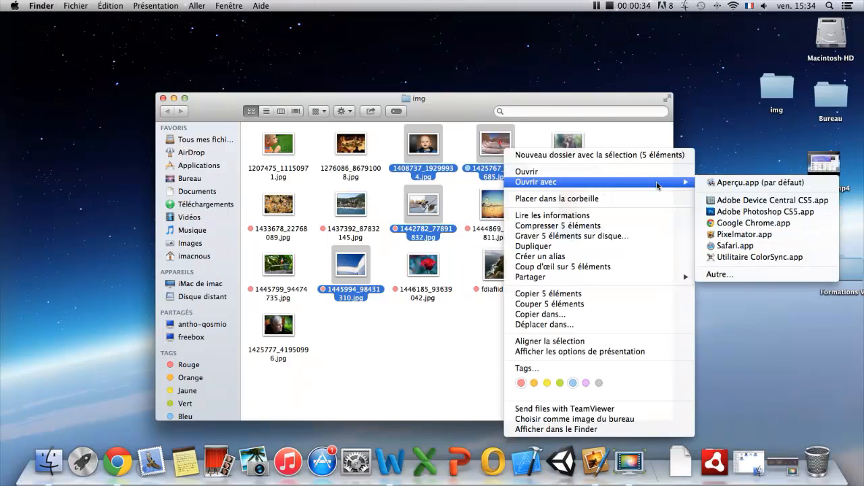
pyautogui.click(746, 235)
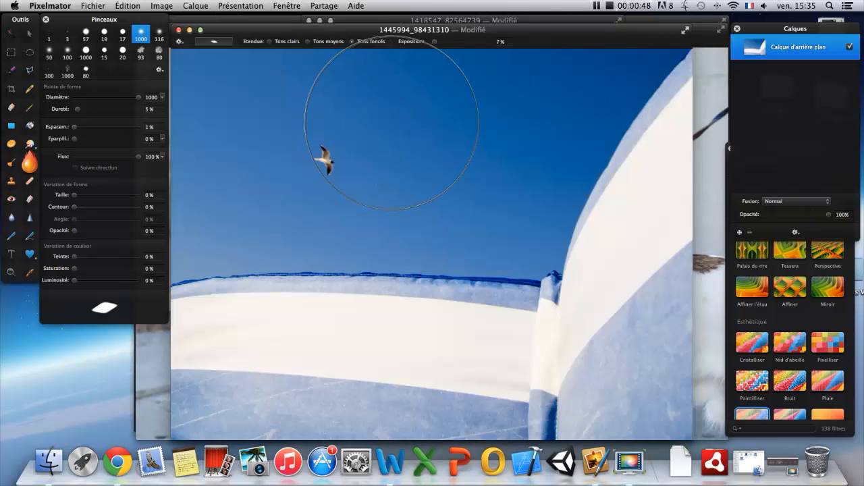
# Remove the bird from the sky in photo 1445994_98431310 using the Repair tool with a 45 px diameter.
pyautogui.click(30, 183)
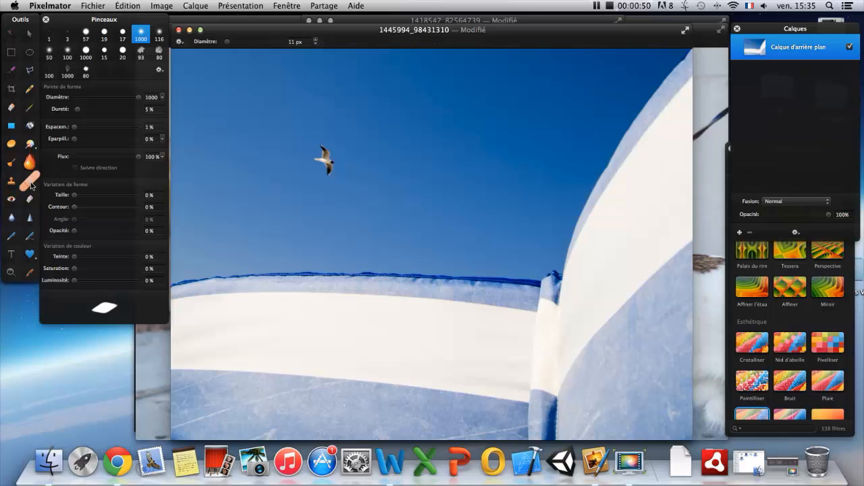
pyautogui.click(10, 183)
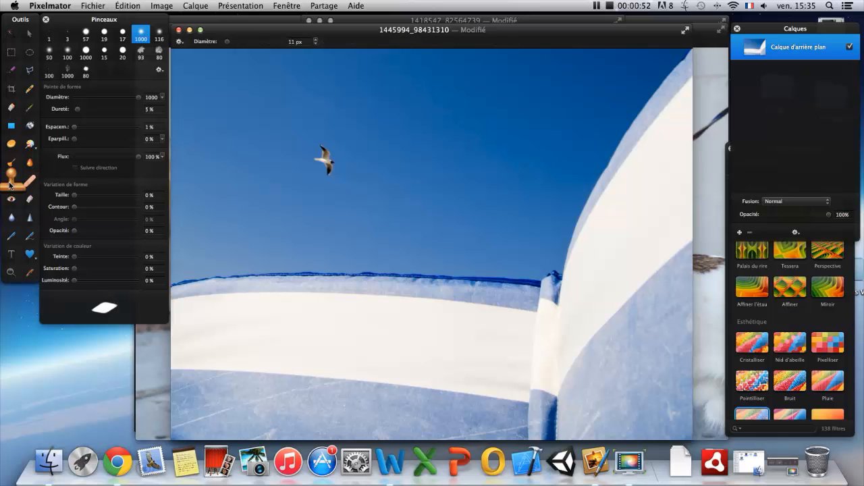
pyautogui.click(30, 183)
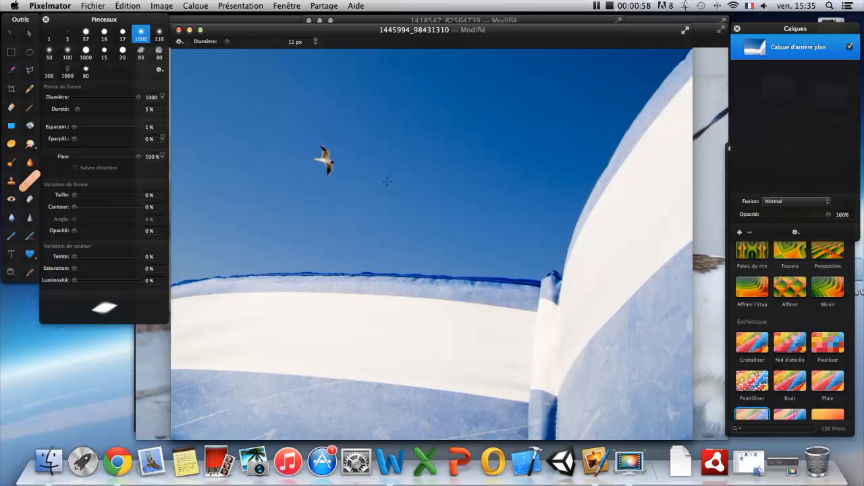
pyautogui.rightClick(353, 210)
pyautogui.moveTo(391, 219); pyautogui.dragTo(407, 218)
pyautogui.moveTo(330, 169); pyautogui.dragTo(322, 146)
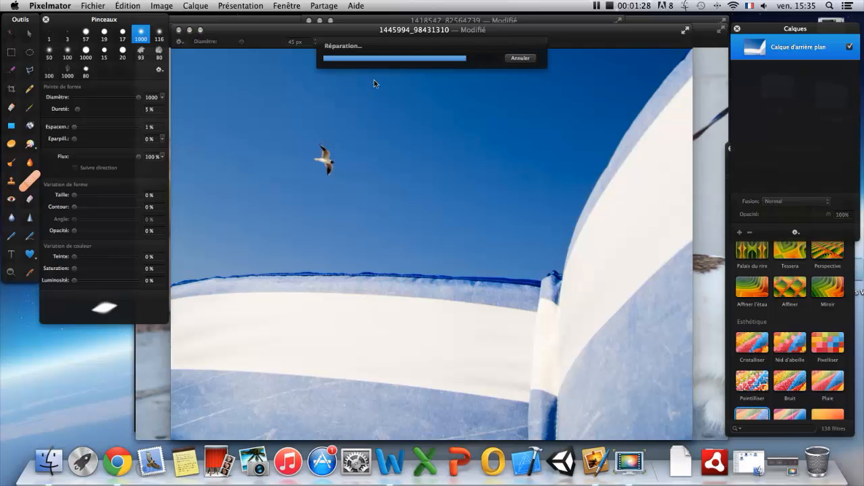
pyautogui.click(322, 155)
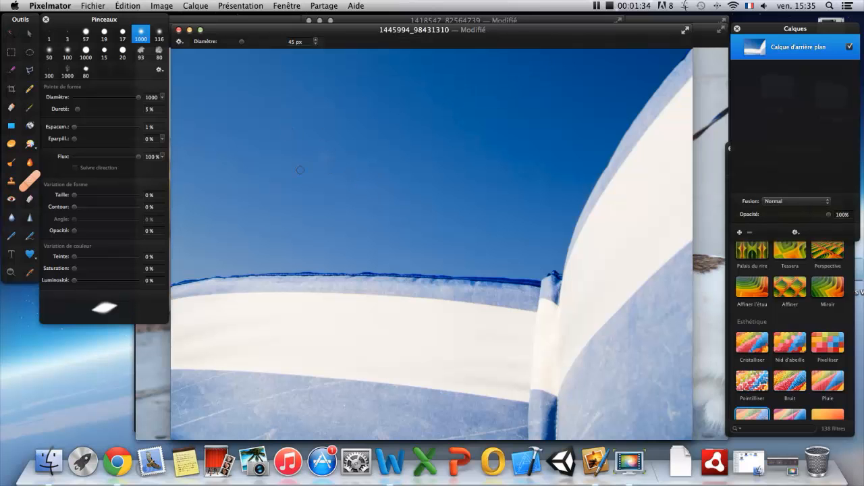
# Close the sky photo without saving and bring the ski slope photo 1425767_59191685 to the front.
pyautogui.click(179, 31)
pyautogui.click(237, 65)
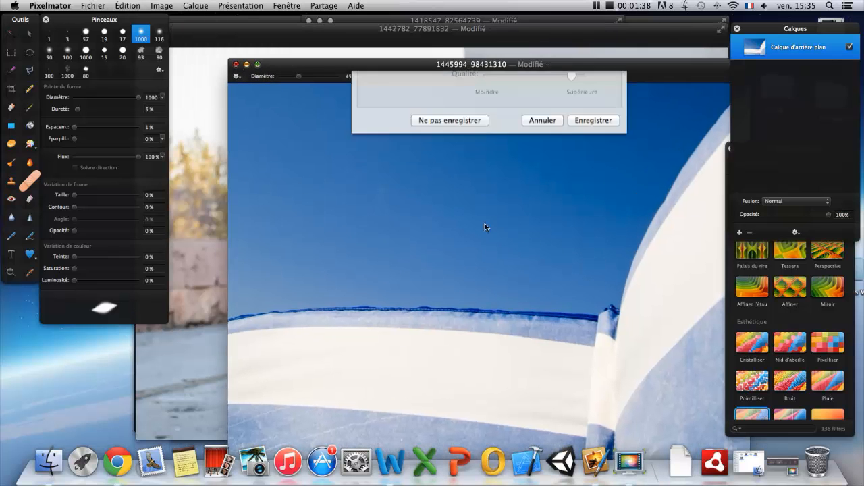
pyautogui.click(449, 258)
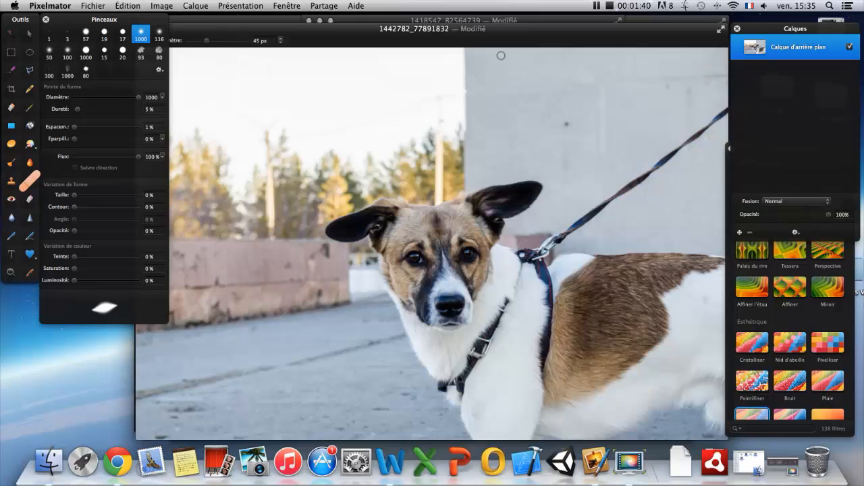
pyautogui.moveTo(520, 41); pyautogui.dragTo(500, 148)
pyautogui.click(509, 37)
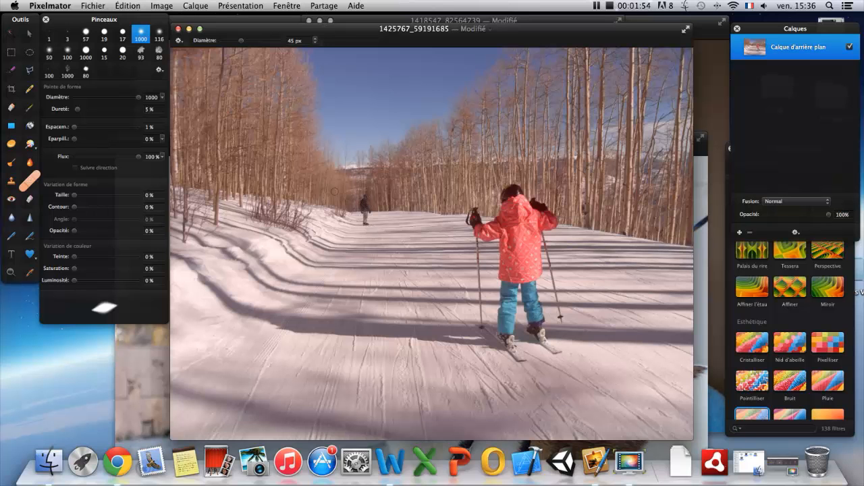
# Set the Repair tool to the Avancé mode and remove the distant skier at the far end of the slope.
pyautogui.click(31, 181)
pyautogui.click(179, 41)
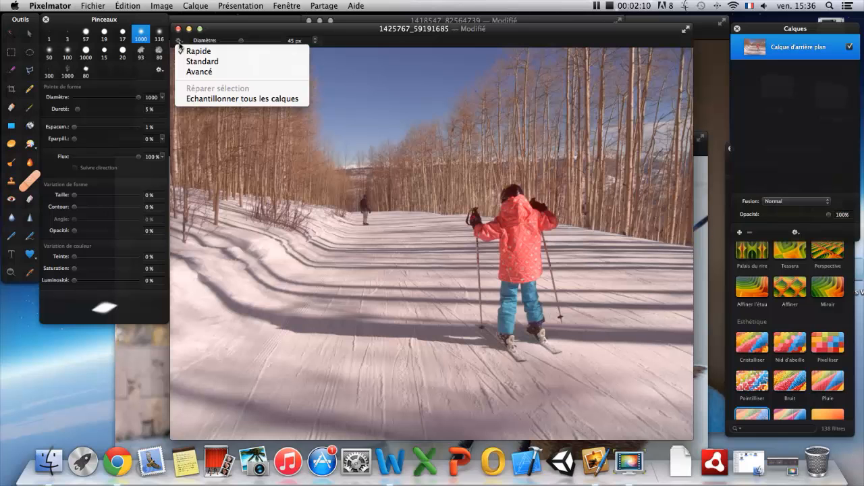
pyautogui.click(216, 75)
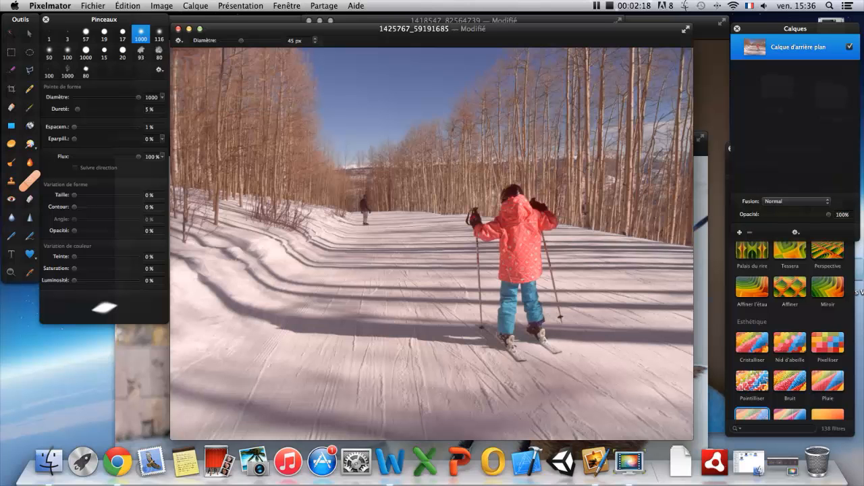
pyautogui.moveTo(364, 196); pyautogui.dragTo(365, 218)
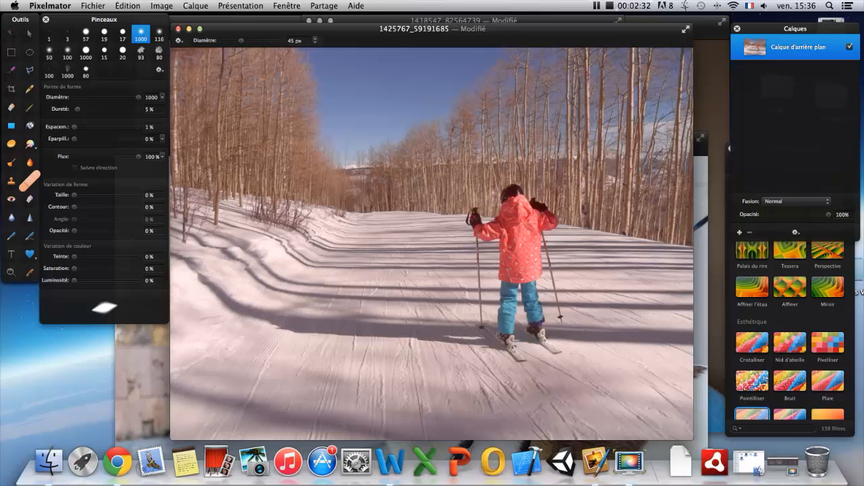
# Close the ski slope photo without saving and bring the dog photo 1442782_77891832 fully into view.
pyautogui.moveTo(222, 33); pyautogui.dragTo(286, 51)
pyautogui.click(242, 49)
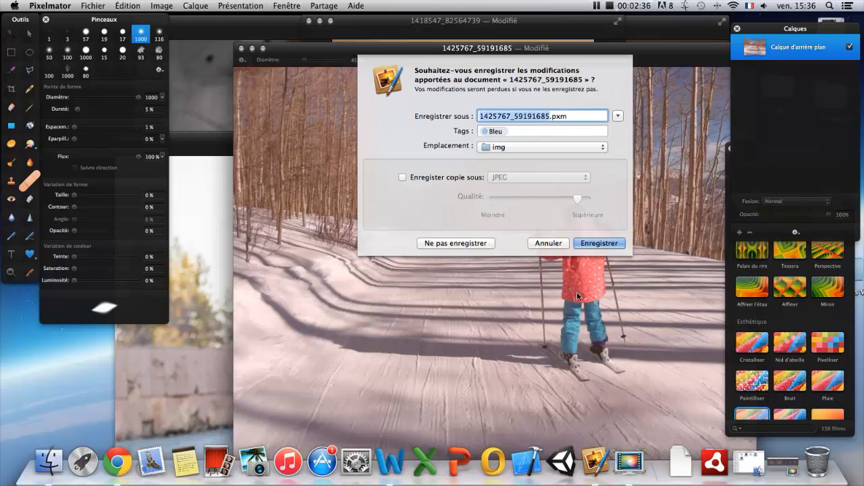
pyautogui.click(431, 243)
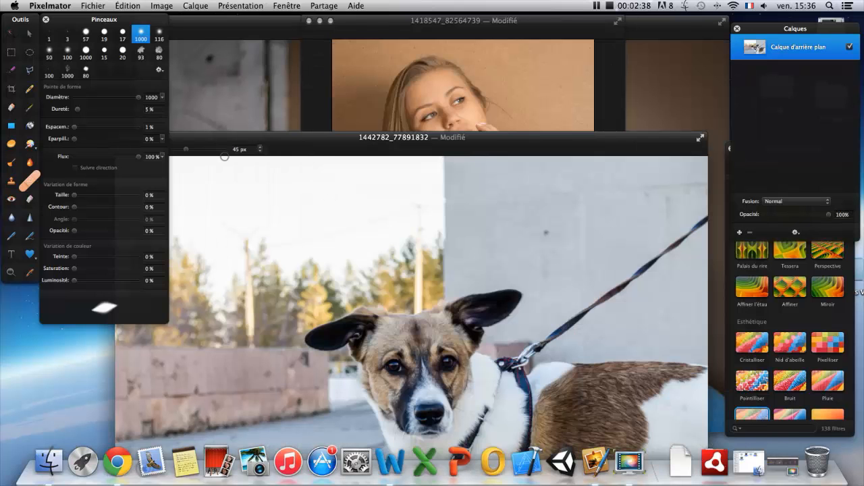
pyautogui.moveTo(451, 145); pyautogui.dragTo(474, 37)
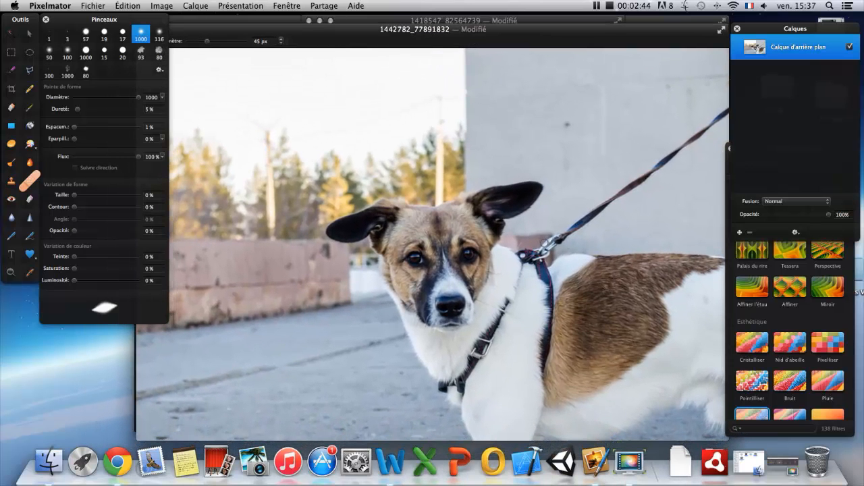
# Set the Repair diameter to 104 px and erase the dog's leash and its metal clasp.
pyautogui.rightClick(544, 240)
pyautogui.moveTo(598, 251); pyautogui.dragTo(626, 250)
pyautogui.moveTo(574, 226)
pyautogui.mouseDown()
pyautogui.moveTo(673, 164)
pyautogui.moveTo(668, 159)
pyautogui.moveTo(729, 109)
pyautogui.mouseUp()
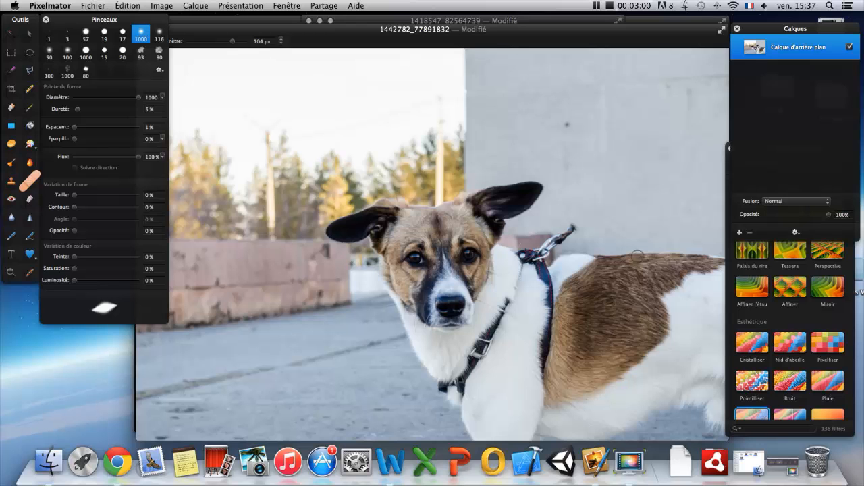
pyautogui.moveTo(575, 230); pyautogui.dragTo(526, 251)
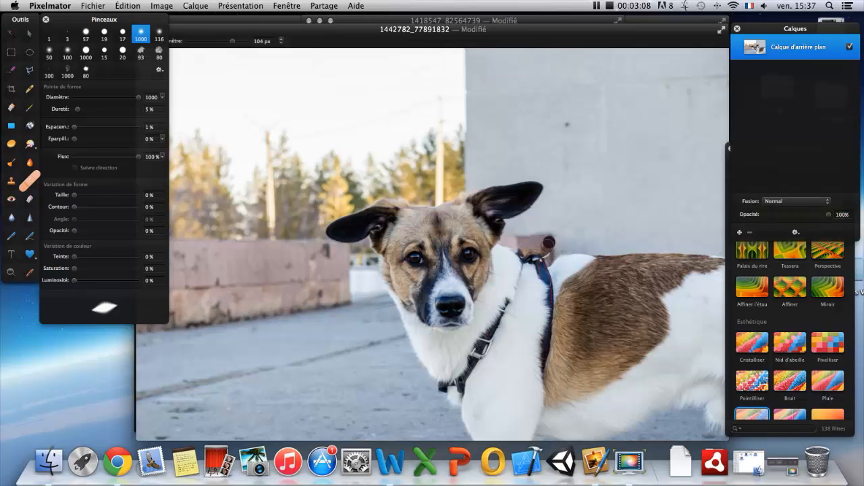
pyautogui.moveTo(544, 255); pyautogui.dragTo(525, 251)
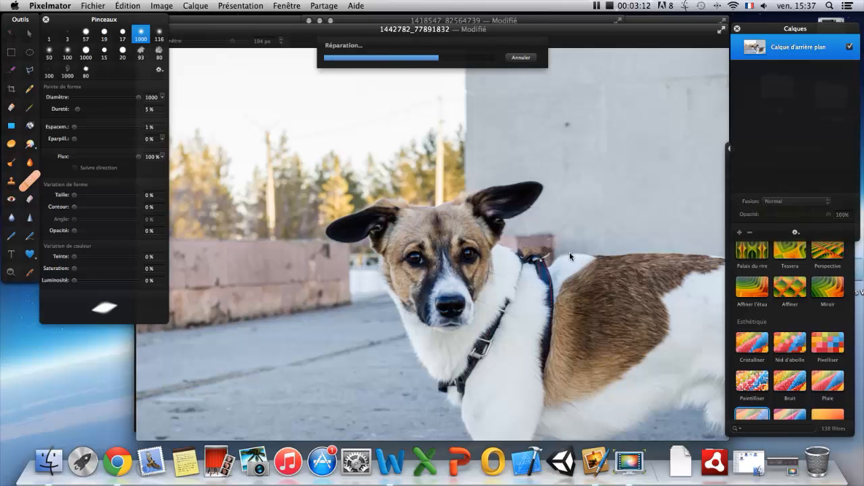
# Erase the harness strap behind the dog's shoulder and the buckled strap across its chest with the Repair tool.
pyautogui.moveTo(541, 276)
pyautogui.mouseDown()
pyautogui.moveTo(550, 275)
pyautogui.moveTo(542, 375)
pyautogui.mouseUp()
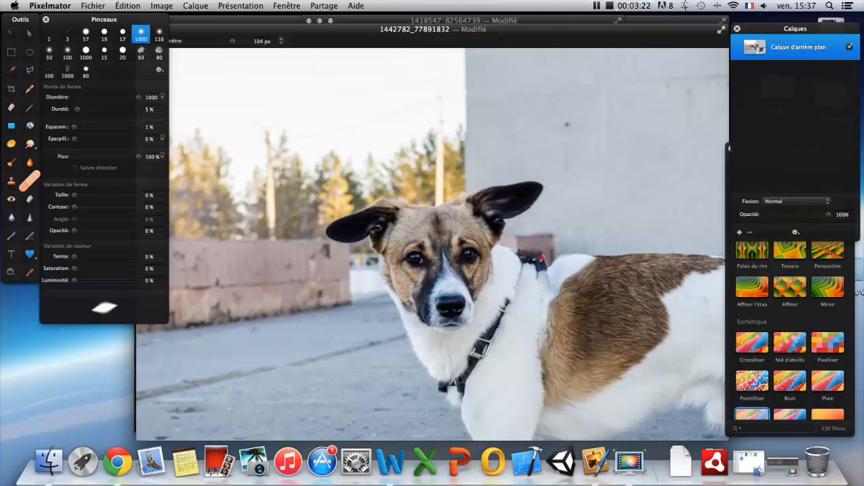
pyautogui.moveTo(538, 333); pyautogui.dragTo(541, 380)
pyautogui.moveTo(547, 341); pyautogui.dragTo(552, 279)
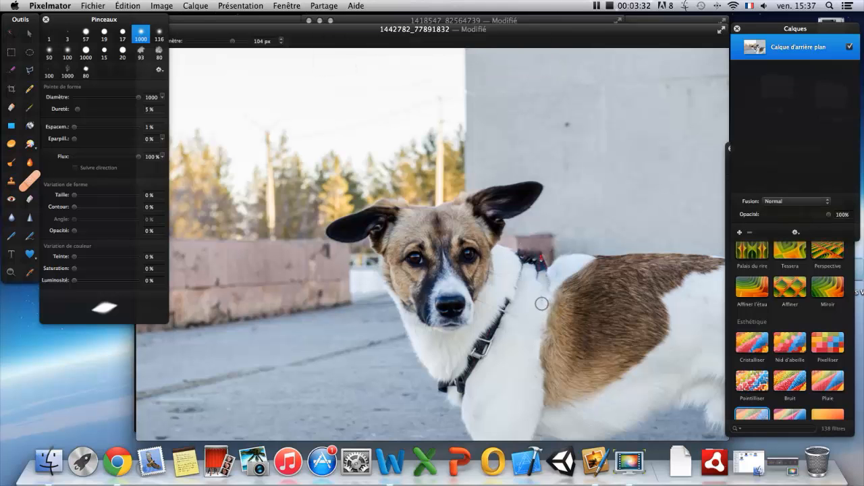
pyautogui.moveTo(540, 297)
pyautogui.mouseDown()
pyautogui.moveTo(531, 282)
pyautogui.moveTo(500, 318)
pyautogui.mouseUp()
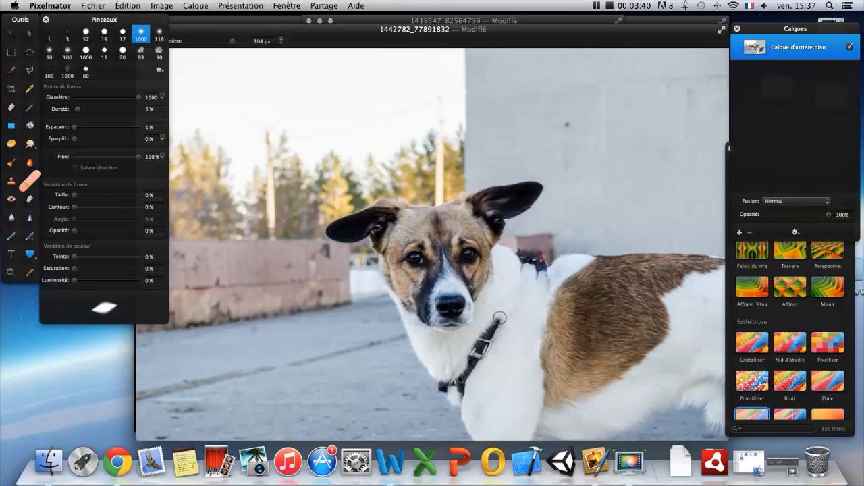
pyautogui.moveTo(493, 335); pyautogui.dragTo(479, 356)
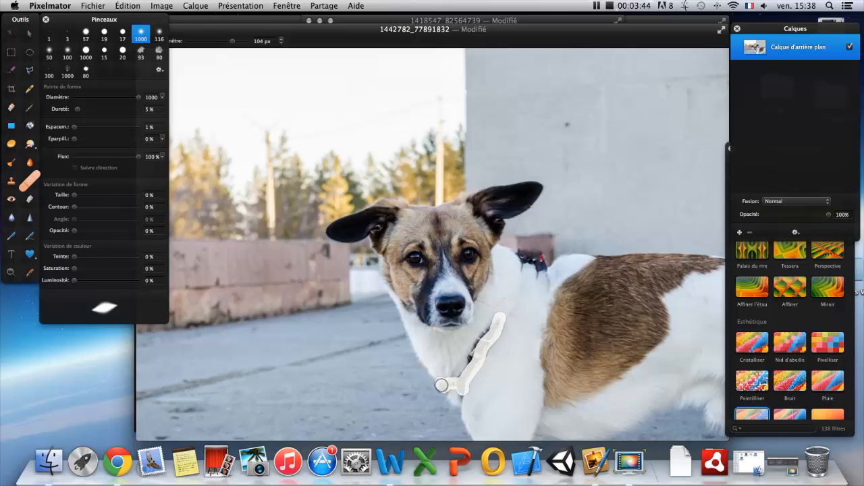
pyautogui.moveTo(469, 365); pyautogui.dragTo(496, 328)
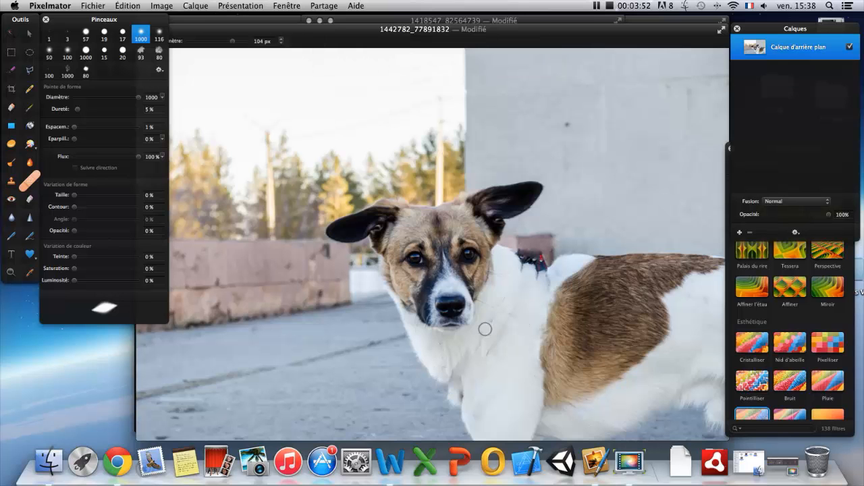
# Set the Repair diameter to 82 px and erase the harness remnants left on the dog's neck and upper back.
pyautogui.rightClick(495, 352)
pyautogui.moveTo(499, 304); pyautogui.dragTo(503, 301)
pyautogui.moveTo(508, 318); pyautogui.dragTo(513, 305)
pyautogui.moveTo(530, 264); pyautogui.dragTo(533, 267)
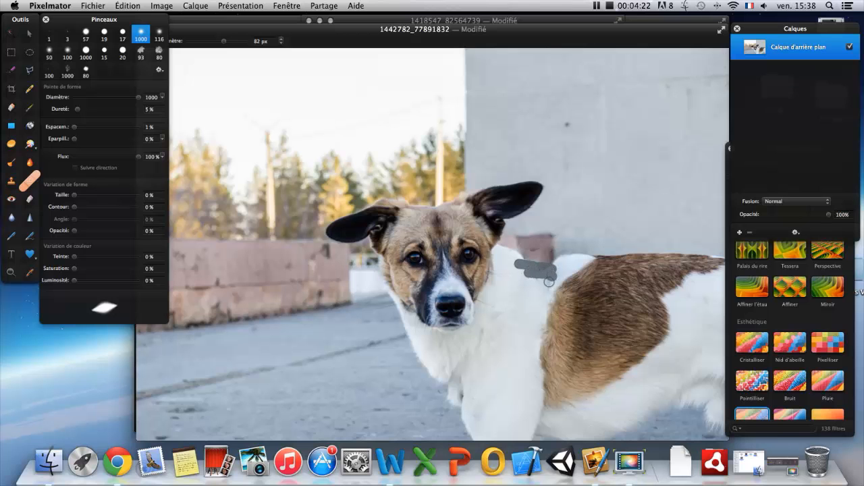
pyautogui.moveTo(549, 281); pyautogui.dragTo(548, 284)
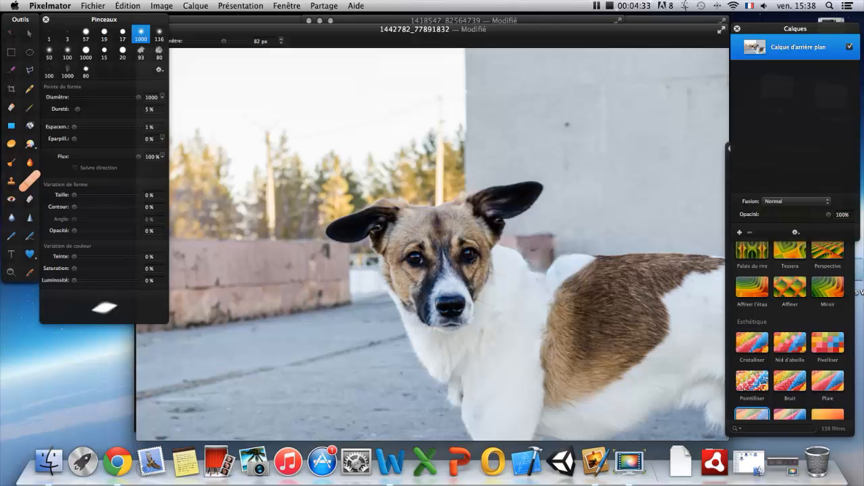
# Clone white fur over the notch edge at the back of the dog's neck with the Clone Stamp tool, using the 116 px brush.
pyautogui.scroll(8, 532, 279)
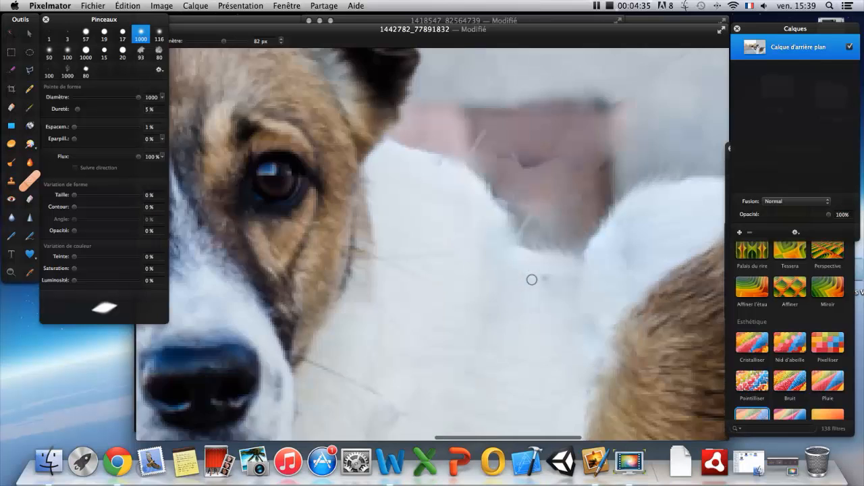
pyautogui.press('space')
pyautogui.moveTo(559, 297); pyautogui.dragTo(451, 272)
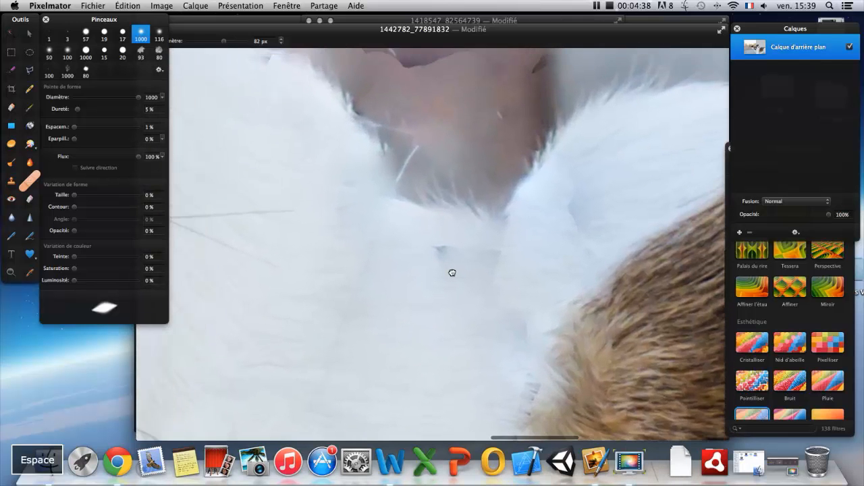
pyautogui.click(11, 180)
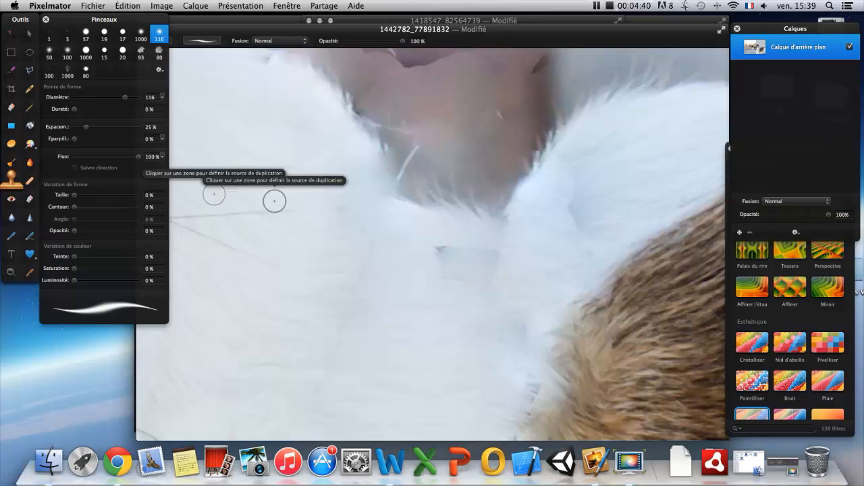
pyautogui.keyDown('alt'); pyautogui.click(355, 273); pyautogui.keyUp('alt')
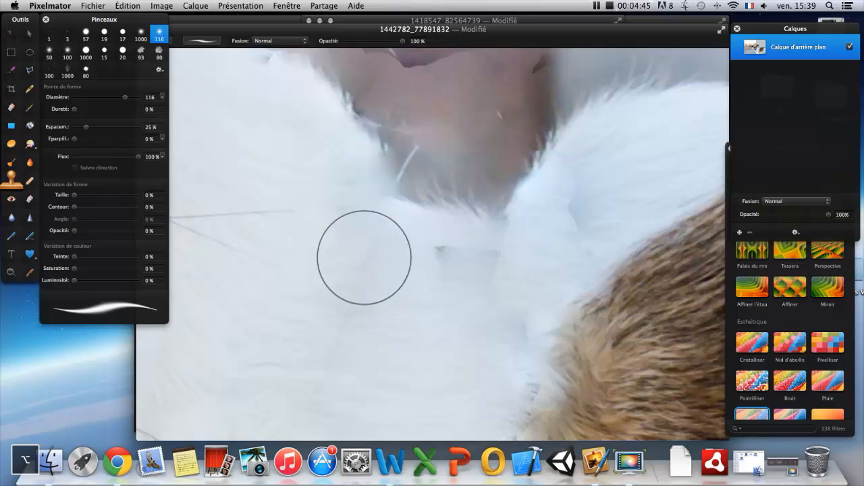
pyautogui.moveTo(337, 257); pyautogui.dragTo(256, 251)
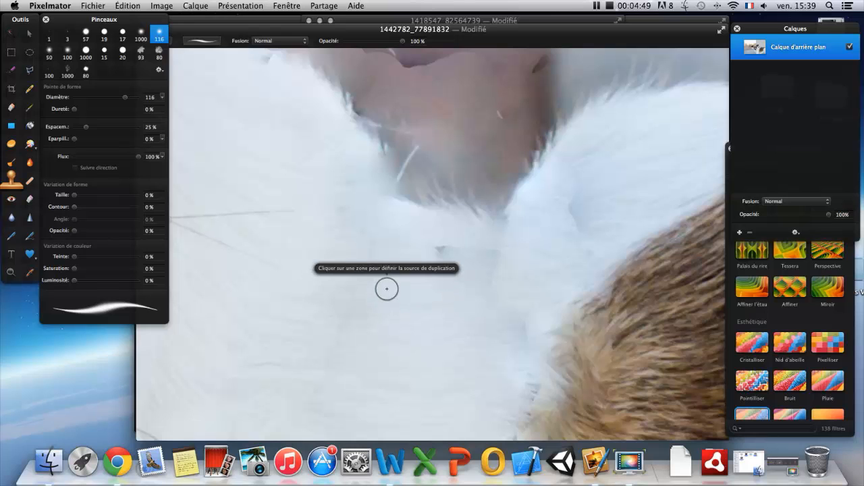
pyautogui.keyDown('alt'); pyautogui.click(398, 230); pyautogui.keyUp('alt')
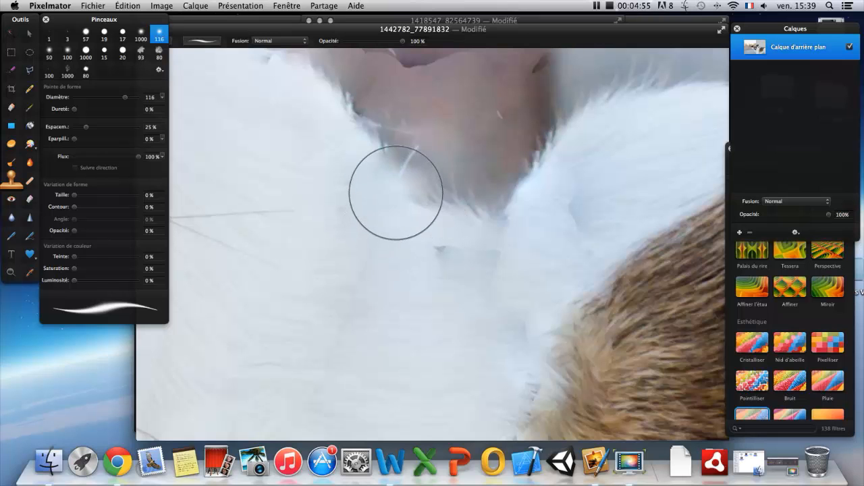
pyautogui.moveTo(401, 190)
pyautogui.mouseDown()
pyautogui.moveTo(457, 187)
pyautogui.moveTo(477, 199)
pyautogui.moveTo(504, 187)
pyautogui.moveTo(377, 193)
pyautogui.mouseUp()
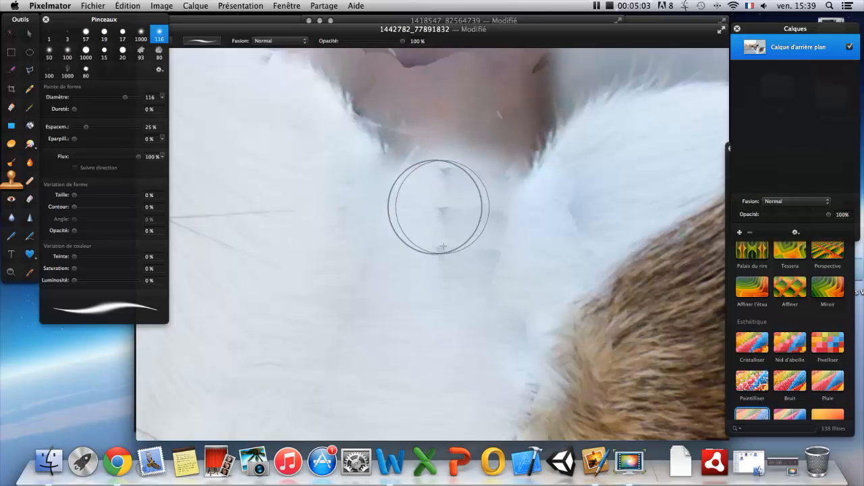
# Fill the notch between the dog's neck and back with cloned white fur, resampling the source from nearby fur.
pyautogui.keyDown('alt'); pyautogui.click(351, 188); pyautogui.keyUp('alt')
pyautogui.moveTo(434, 201)
pyautogui.mouseDown()
pyautogui.moveTo(446, 179)
pyautogui.moveTo(447, 196)
pyautogui.moveTo(494, 194)
pyautogui.moveTo(447, 182)
pyautogui.moveTo(510, 175)
pyautogui.mouseUp()
pyautogui.keyDown('alt'); pyautogui.click(387, 214); pyautogui.keyUp('alt')
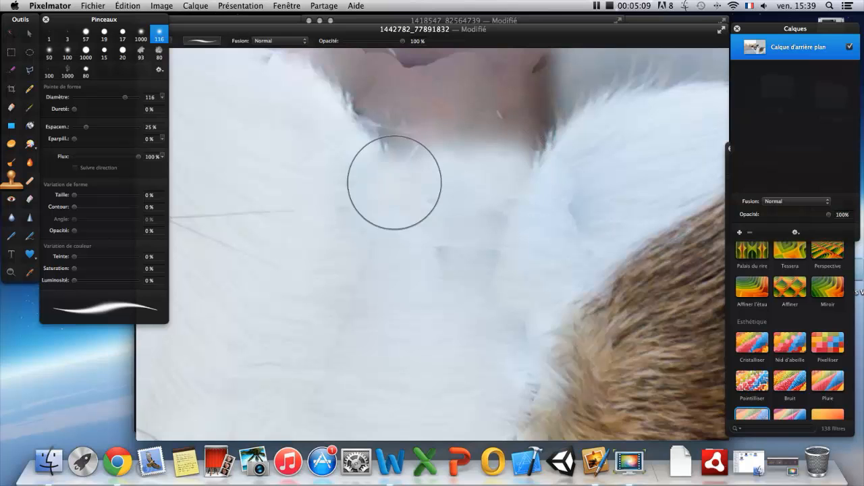
pyautogui.keyDown('alt'); pyautogui.click(383, 290); pyautogui.keyUp('alt')
pyautogui.moveTo(392, 150); pyautogui.dragTo(526, 152)
pyautogui.click(471, 149)
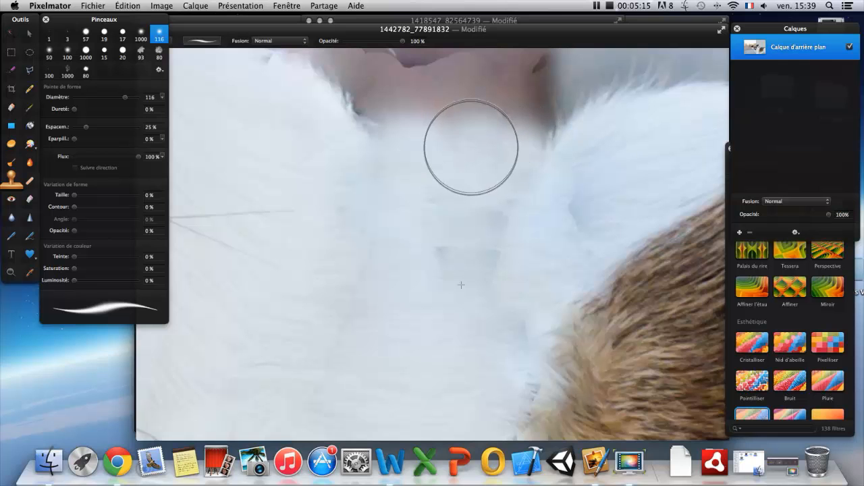
# Even out the dog's rebuilt back line with fur cloned from both sides of the filled notch.
pyautogui.keyDown('alt'); pyautogui.click(380, 164); pyautogui.keyUp('alt')
pyautogui.click(371, 141)
pyautogui.moveTo(371, 141)
pyautogui.mouseDown()
pyautogui.moveTo(349, 129)
pyautogui.moveTo(553, 138)
pyautogui.moveTo(562, 122)
pyautogui.moveTo(528, 110)
pyautogui.moveTo(370, 119)
pyautogui.moveTo(734, 174)
pyautogui.mouseUp()
pyautogui.keyDown('alt'); pyautogui.click(587, 140); pyautogui.keyUp('alt')
pyautogui.keyDown('alt'); pyautogui.click(606, 97); pyautogui.keyUp('alt')
pyautogui.click(529, 112)
# Check the retouched dog at several magnifications and close photo 1442782_77891832 without saving.
pyautogui.scroll(-2, 443, 169)
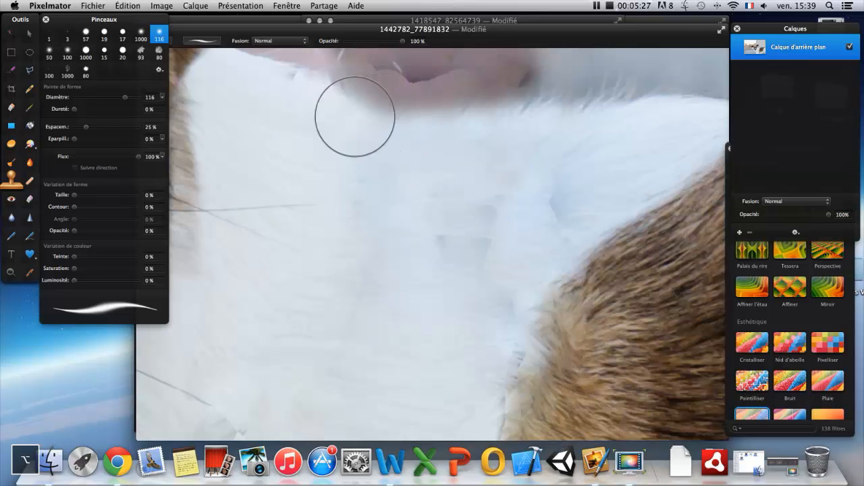
pyautogui.scroll(-10, 296, 162)
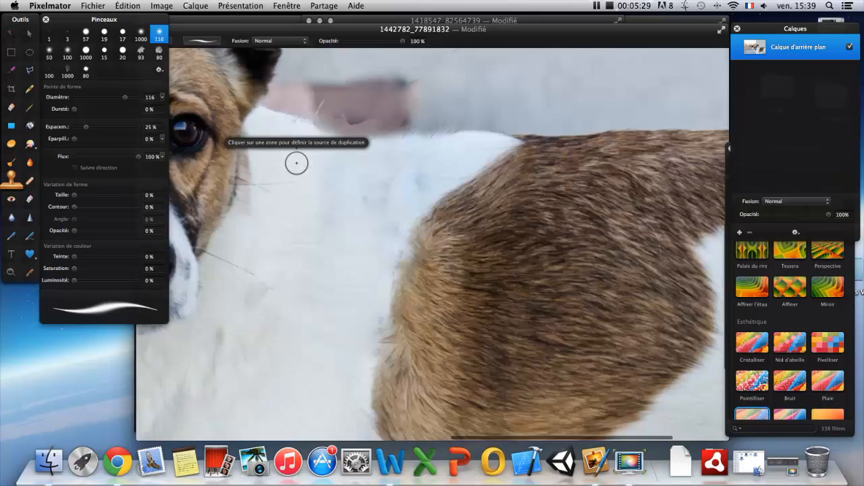
pyautogui.scroll(10, 507, 283)
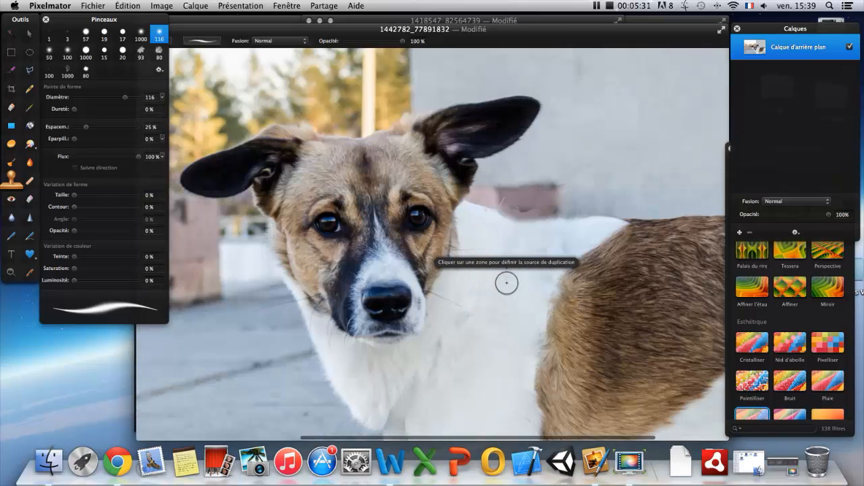
pyautogui.scroll(-4, 506, 283)
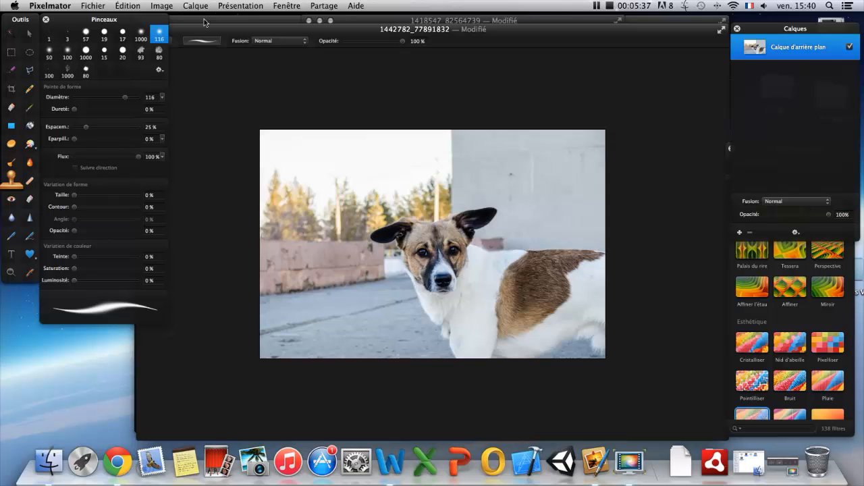
pyautogui.moveTo(208, 32); pyautogui.dragTo(295, 54)
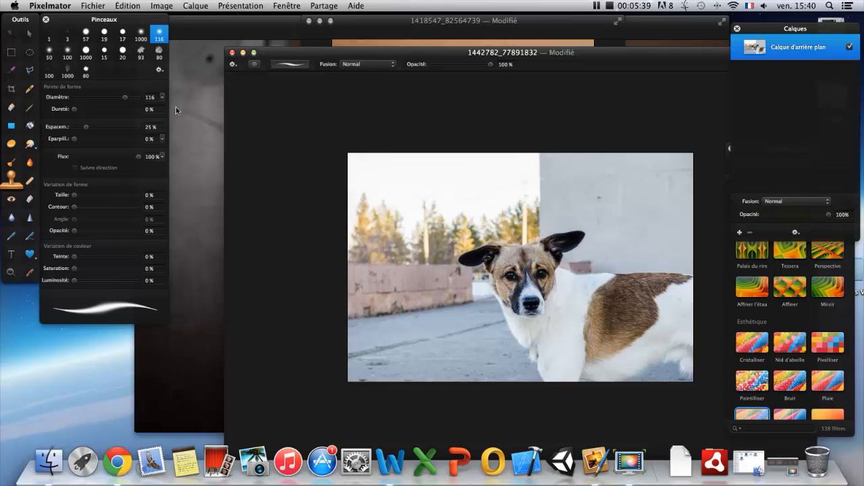
pyautogui.click(232, 52)
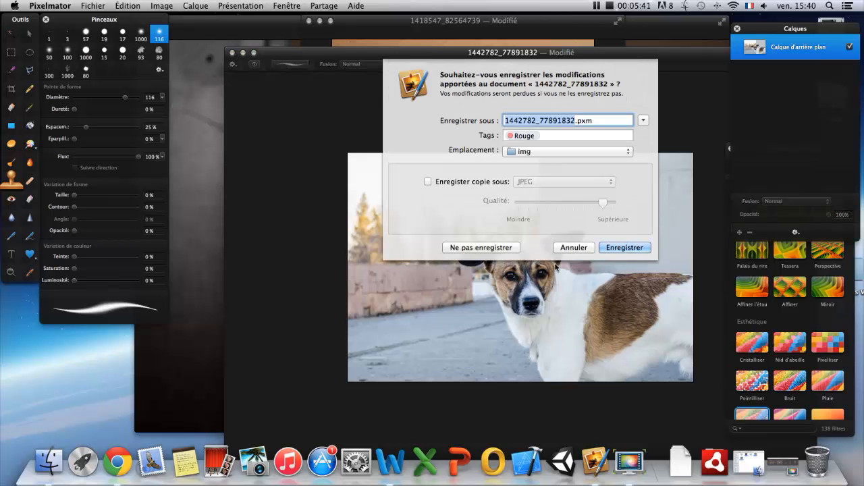
pyautogui.click(473, 248)
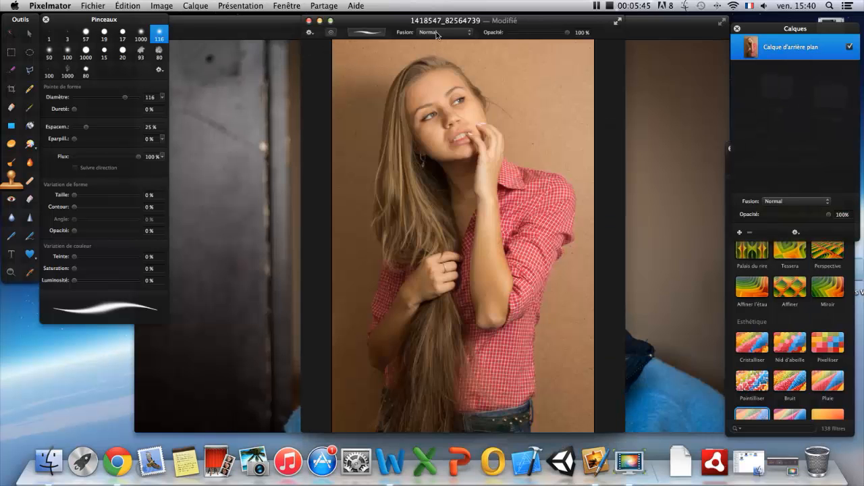
# Bring the woman's face into close view in portrait 1418547_82564739 and duplicate its background layer.
pyautogui.moveTo(407, 21)
pyautogui.mouseDown()
pyautogui.moveTo(684, 77)
pyautogui.moveTo(459, 27)
pyautogui.moveTo(403, 35)
pyautogui.mouseUp()
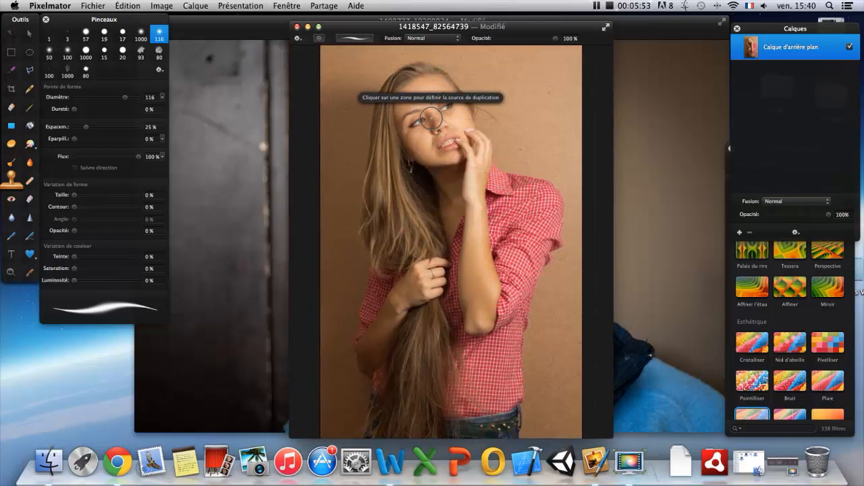
pyautogui.scroll(5, 424, 119)
pyautogui.scroll(2, 419, 102)
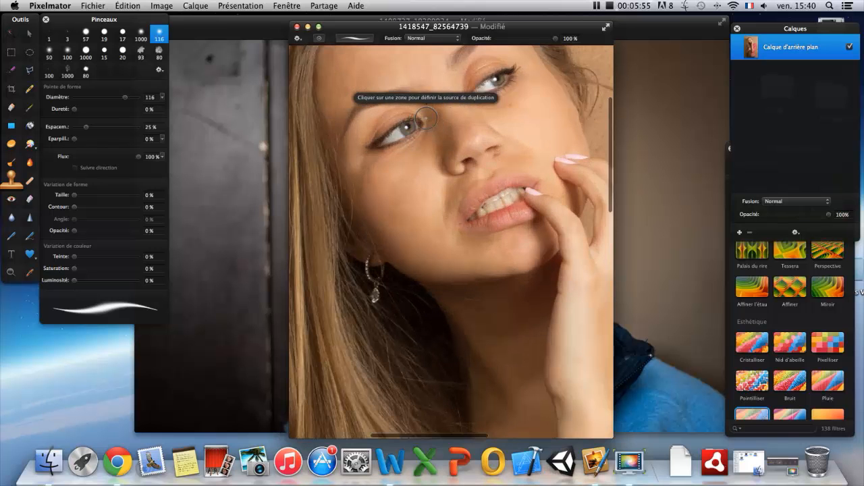
pyautogui.rightClick(813, 47)
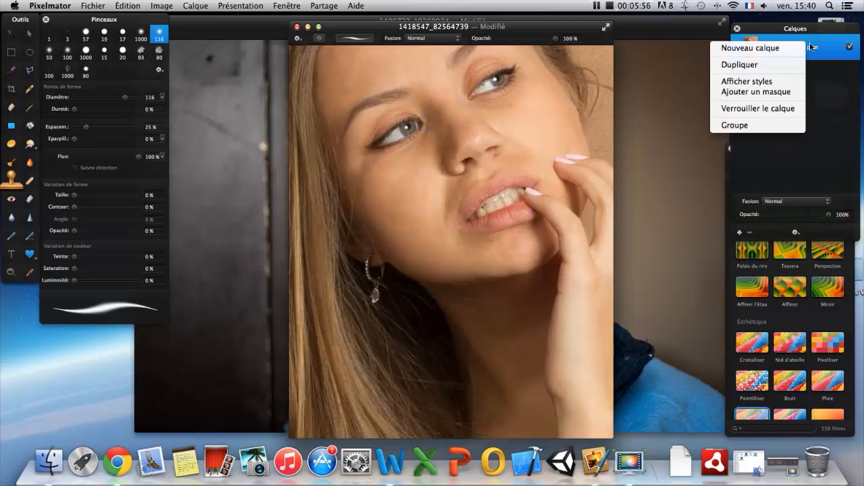
pyautogui.click(739, 64)
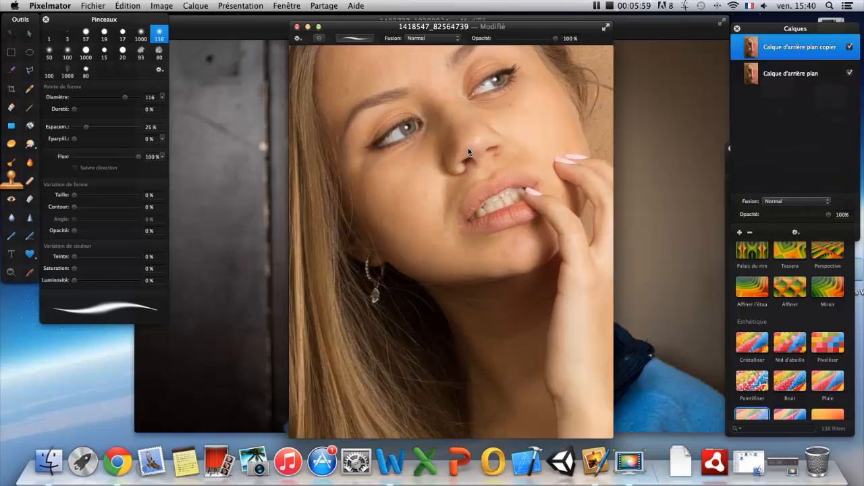
# Set the Repair diameter to 15 px and erase the small blemishes on the woman's chin and at the corner of her mouth.
pyautogui.click(30, 182)
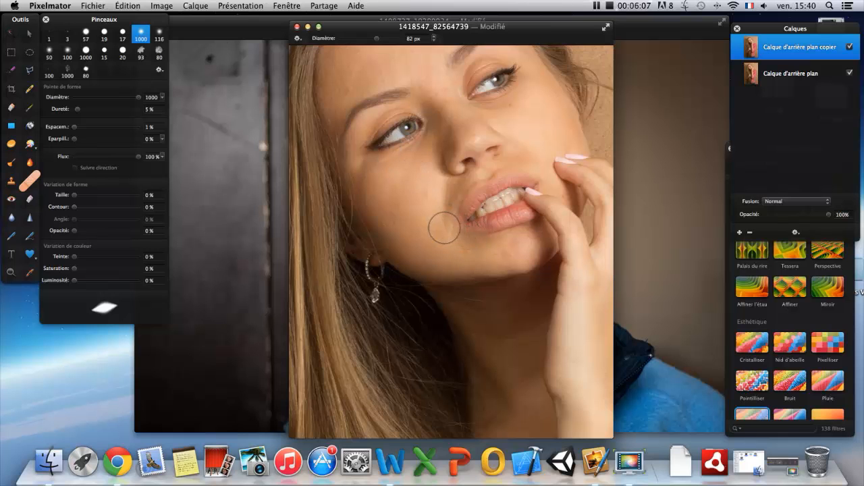
pyautogui.scroll(3, 515, 250)
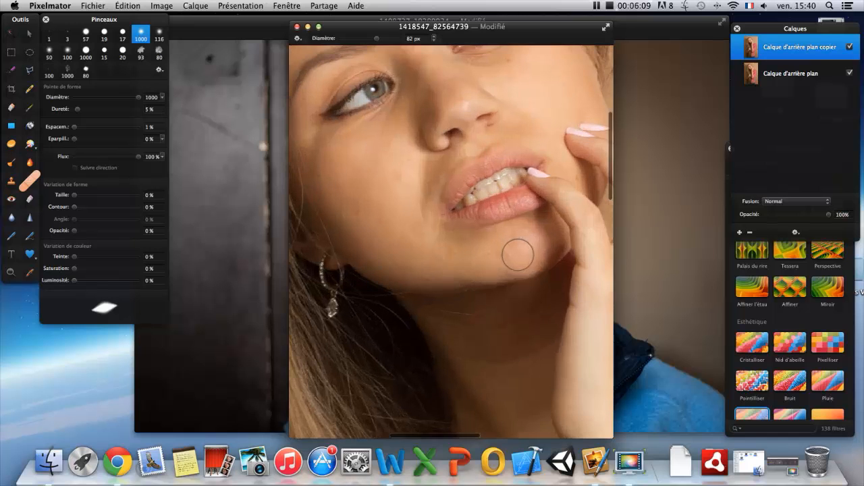
pyautogui.rightClick(503, 254)
pyautogui.moveTo(575, 265); pyautogui.dragTo(550, 262)
pyautogui.scroll(3, 492, 245)
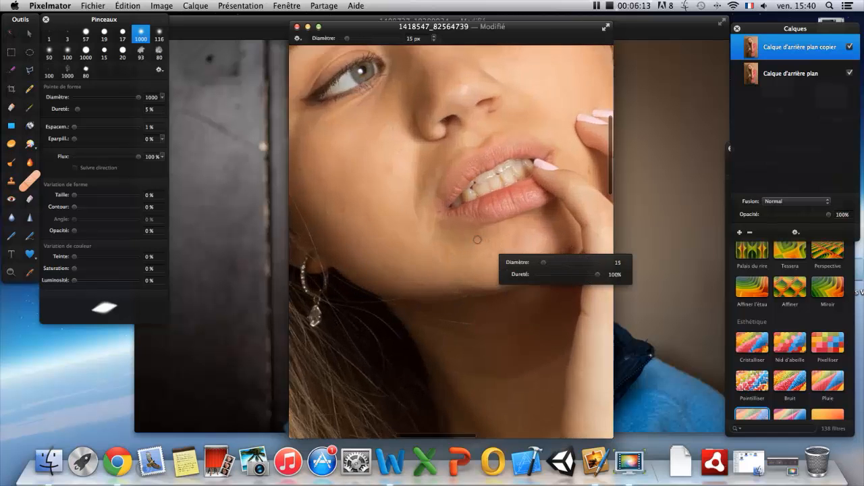
pyautogui.scroll(-2, 463, 244)
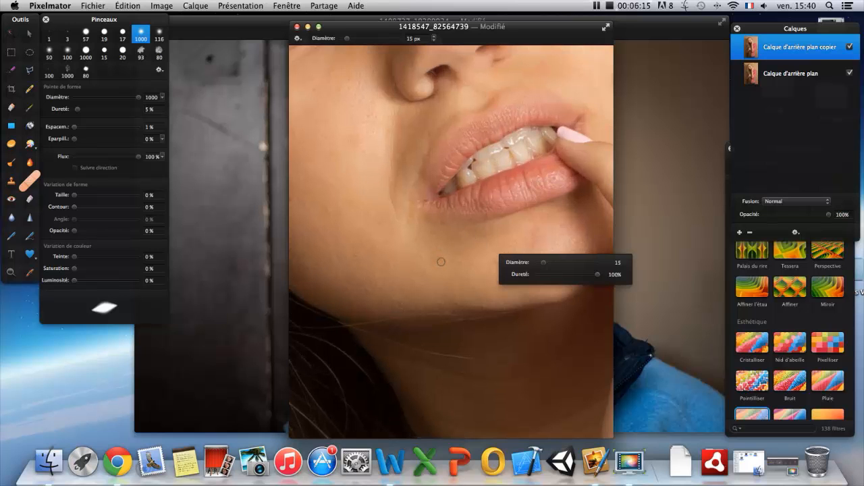
pyautogui.click(436, 260)
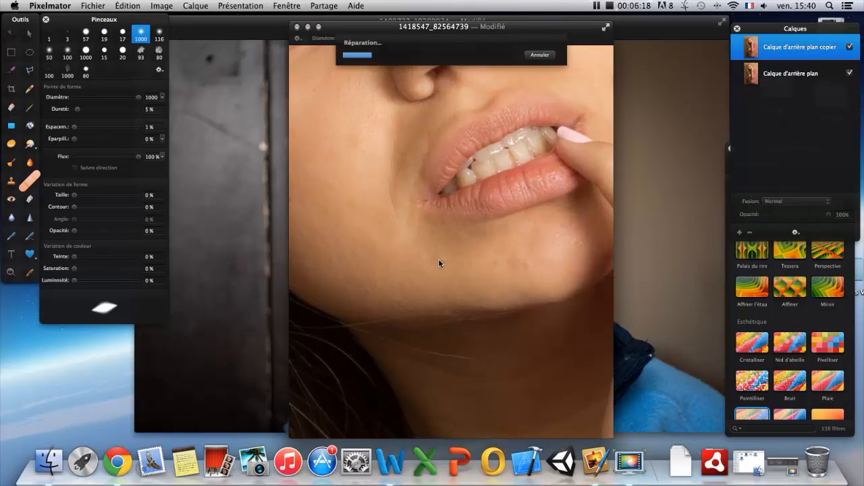
pyautogui.click(527, 266)
pyautogui.click(498, 261)
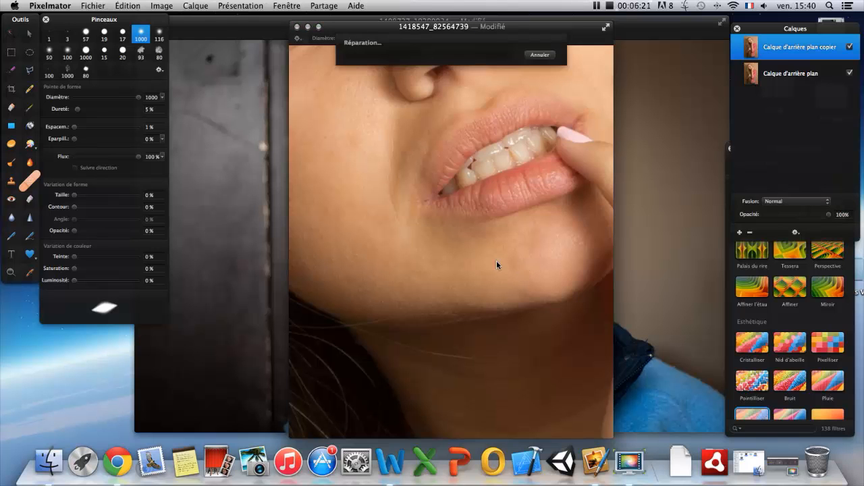
pyautogui.click(426, 201)
# Erase the small skin spots on the woman's cheeks and above her upper lip with the Repair tool.
pyautogui.press('space')
pyautogui.moveTo(537, 189); pyautogui.dragTo(501, 217)
pyautogui.click(326, 163)
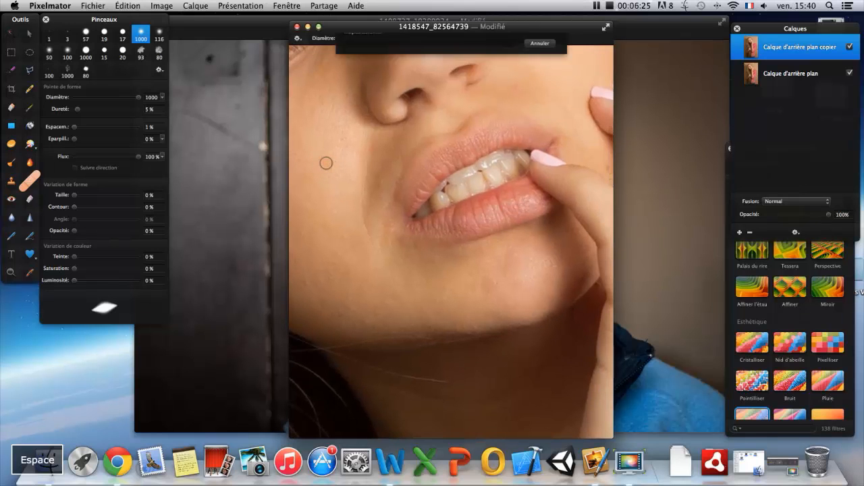
pyautogui.press('space')
pyautogui.moveTo(604, 168); pyautogui.dragTo(481, 165)
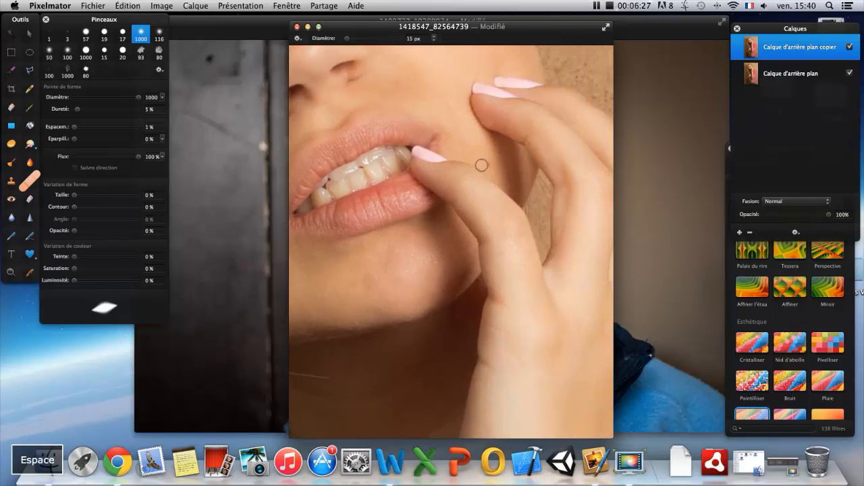
pyautogui.click(557, 189)
pyautogui.press('space')
pyautogui.moveTo(399, 137); pyautogui.dragTo(502, 221)
pyautogui.click(498, 169)
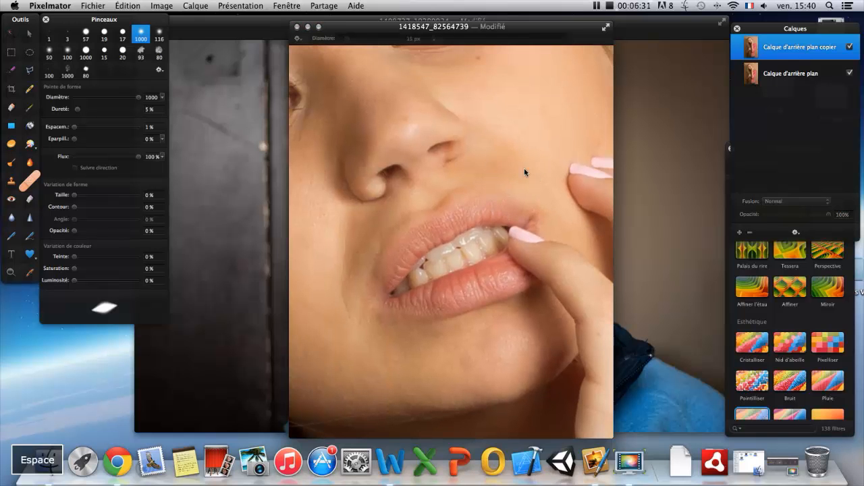
# Erase the mole beneath the woman's eye, a spot on the same cheek and the mark on her nose.
pyautogui.press('space')
pyautogui.moveTo(555, 159); pyautogui.dragTo(457, 234)
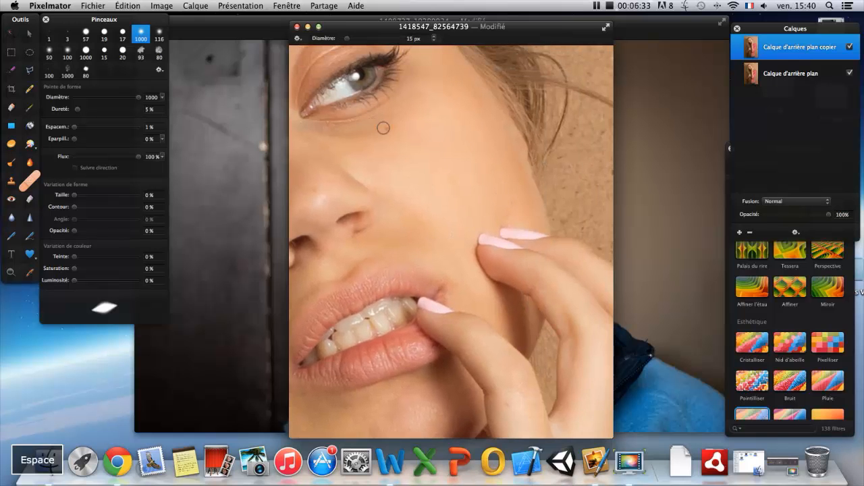
pyautogui.click(383, 128)
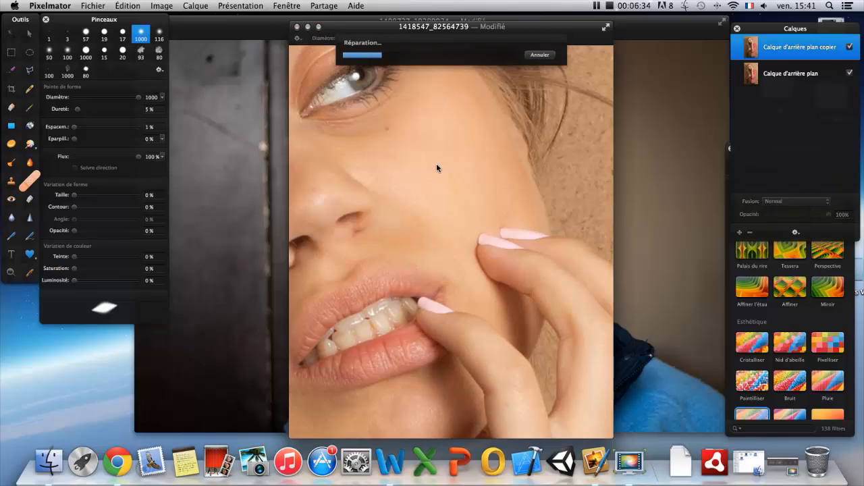
pyautogui.click(506, 199)
pyautogui.click(385, 128)
pyautogui.press('space')
pyautogui.moveTo(398, 187); pyautogui.dragTo(491, 189)
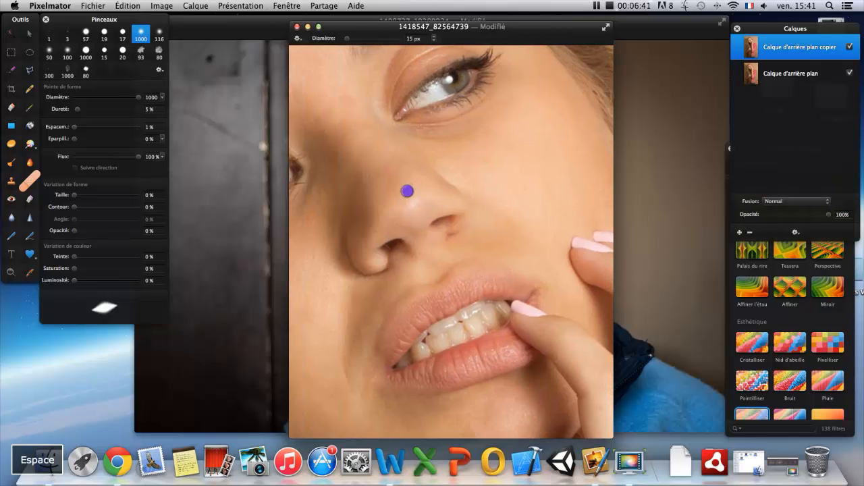
pyautogui.click(407, 191)
# Erase the scattered blemishes across the woman's other cheek, on the side where her long hair falls.
pyautogui.press('space')
pyautogui.moveTo(432, 190)
pyautogui.mouseDown()
pyautogui.moveTo(447, 200)
pyautogui.moveTo(565, 176)
pyautogui.mouseUp()
pyautogui.click(405, 370)
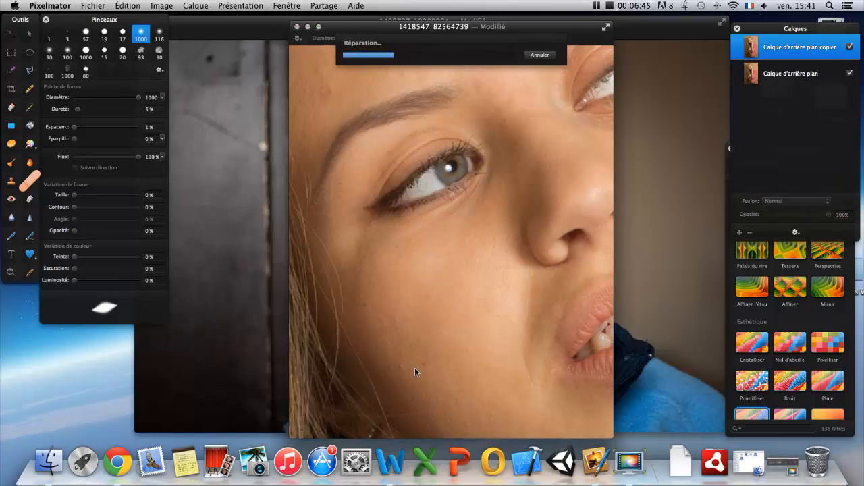
pyautogui.click(425, 370)
pyautogui.click(495, 328)
pyautogui.click(464, 309)
pyautogui.click(418, 280)
pyautogui.click(364, 305)
pyautogui.click(501, 377)
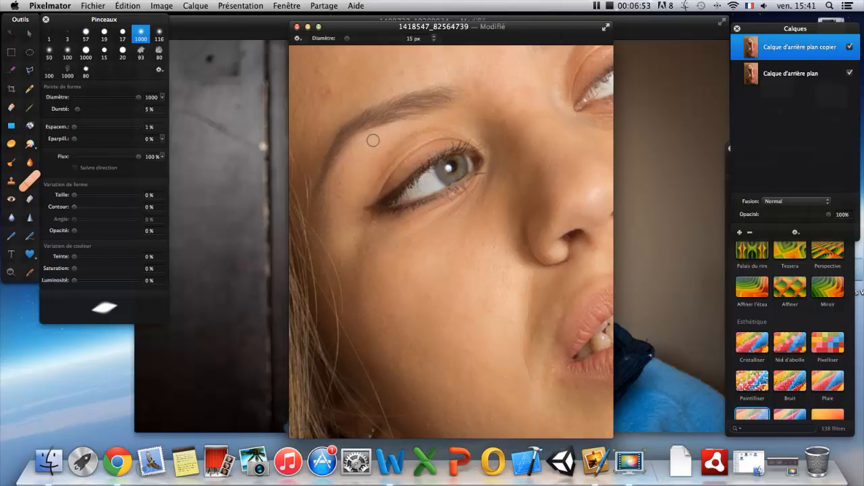
# Erase the small spots on the woman's forehead above the eyebrow and beside the inner corner of her eye.
pyautogui.press('space')
pyautogui.moveTo(368, 126); pyautogui.dragTo(437, 231)
pyautogui.click(393, 197)
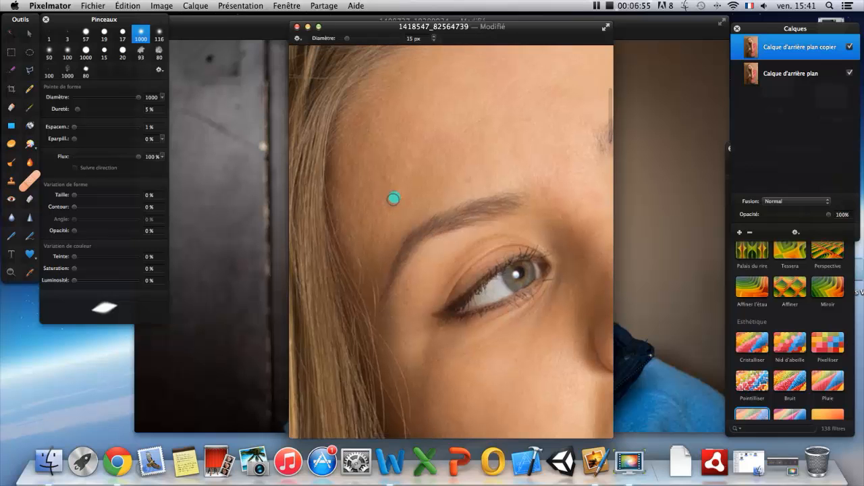
pyautogui.click(472, 181)
pyautogui.click(540, 117)
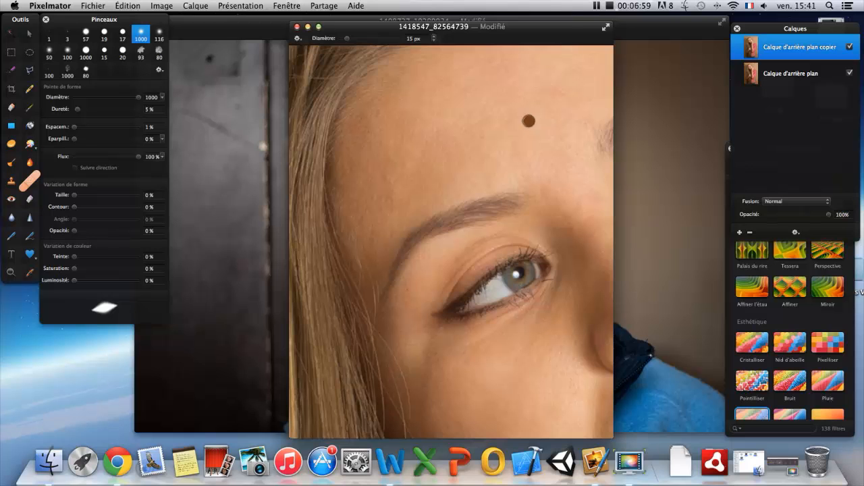
pyautogui.click(570, 293)
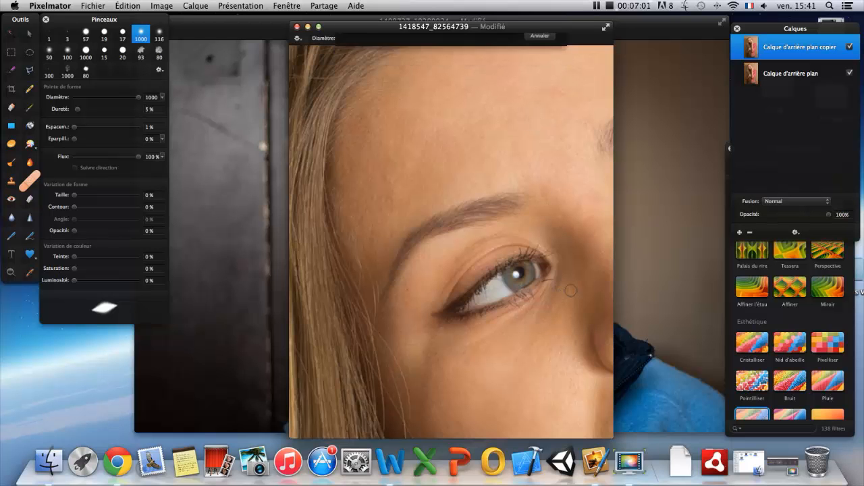
# Erase the remaining blemishes across the middle of the woman's forehead and above the outer end of her eyebrow.
pyautogui.press('space')
pyautogui.moveTo(571, 200)
pyautogui.mouseDown()
pyautogui.moveTo(472, 245)
pyautogui.moveTo(381, 314)
pyautogui.mouseUp()
pyautogui.click(368, 146)
pyautogui.press('space')
pyautogui.moveTo(423, 233); pyautogui.dragTo(458, 231)
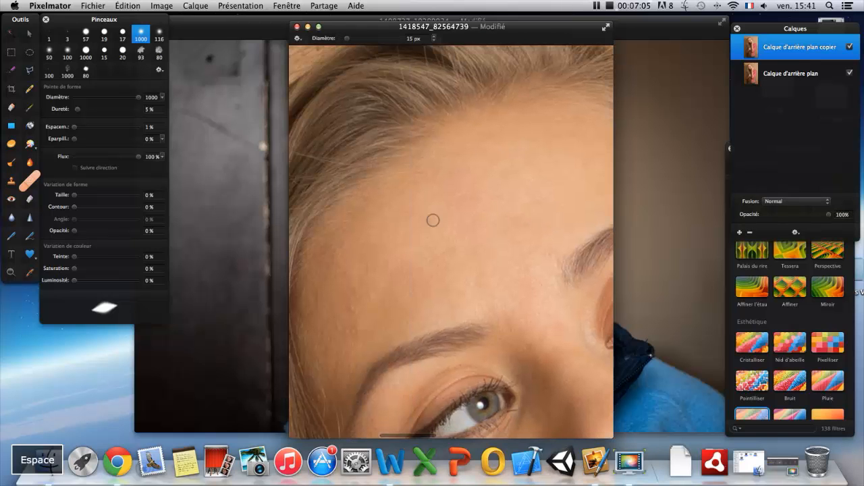
pyautogui.click(432, 223)
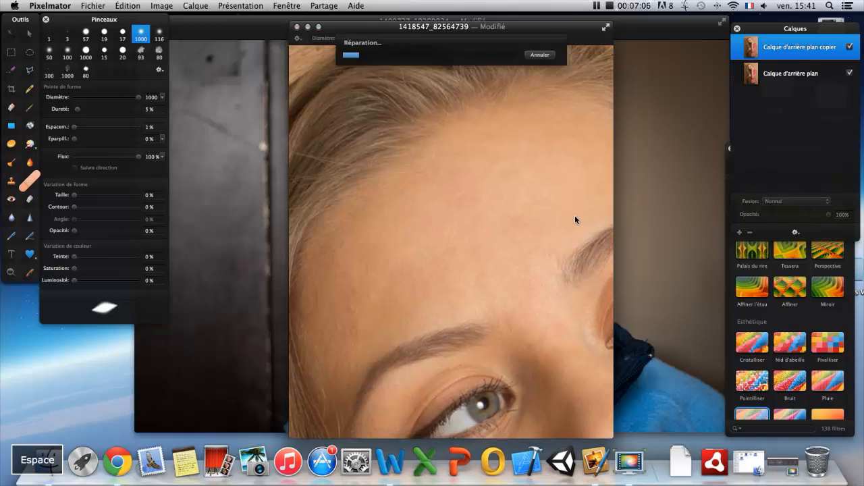
pyautogui.click(358, 312)
pyautogui.click(371, 294)
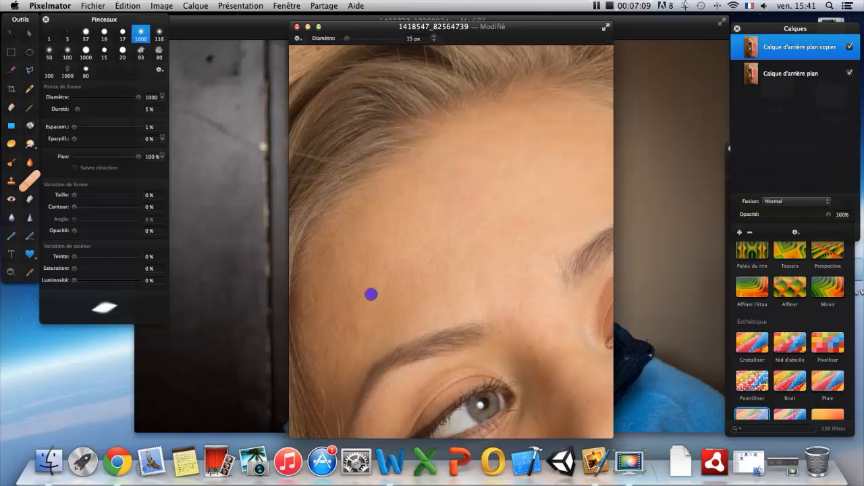
# Erase the blemish on the woman's cheek beside her fingers and a mark lower down on her neck.
pyautogui.press('space')
pyautogui.moveTo(549, 216); pyautogui.dragTo(270, 324)
pyautogui.moveTo(414, 384); pyautogui.dragTo(391, 183)
pyautogui.click(439, 303)
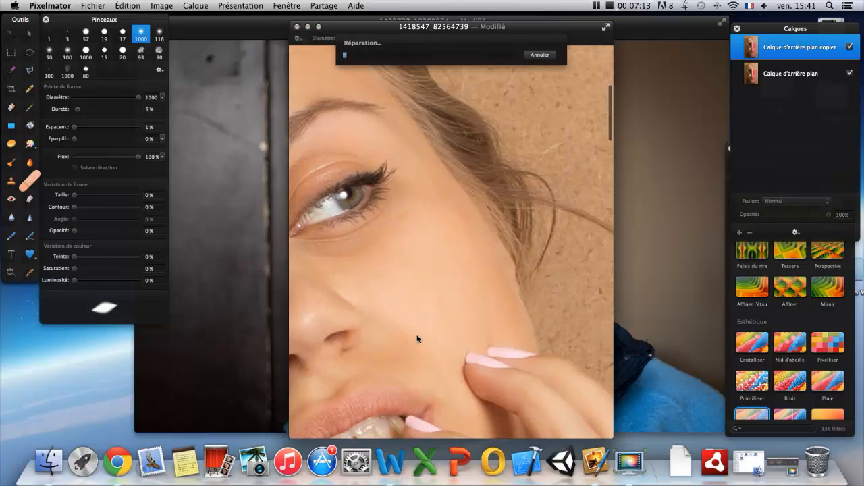
pyautogui.press('space')
pyautogui.moveTo(465, 343)
pyautogui.mouseDown()
pyautogui.moveTo(351, 214)
pyautogui.moveTo(362, 203)
pyautogui.mouseUp()
pyautogui.moveTo(426, 391); pyautogui.dragTo(483, 261)
pyautogui.moveTo(408, 312); pyautogui.dragTo(537, 237)
pyautogui.moveTo(471, 278); pyautogui.dragTo(421, 187)
pyautogui.moveTo(513, 365); pyautogui.dragTo(393, 231)
pyautogui.click(465, 318)
# Erase the marks at the bridge of the woman's nose, near the inner end of the eyebrow.
pyautogui.press('space')
pyautogui.moveTo(392, 280); pyautogui.dragTo(482, 369)
pyautogui.moveTo(459, 214); pyautogui.dragTo(519, 320)
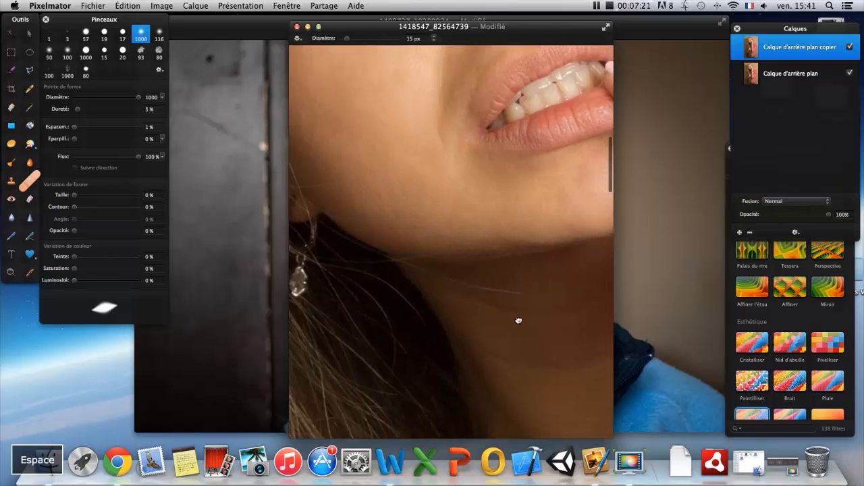
pyautogui.moveTo(511, 223)
pyautogui.mouseDown()
pyautogui.moveTo(505, 285)
pyautogui.moveTo(495, 289)
pyautogui.mouseUp()
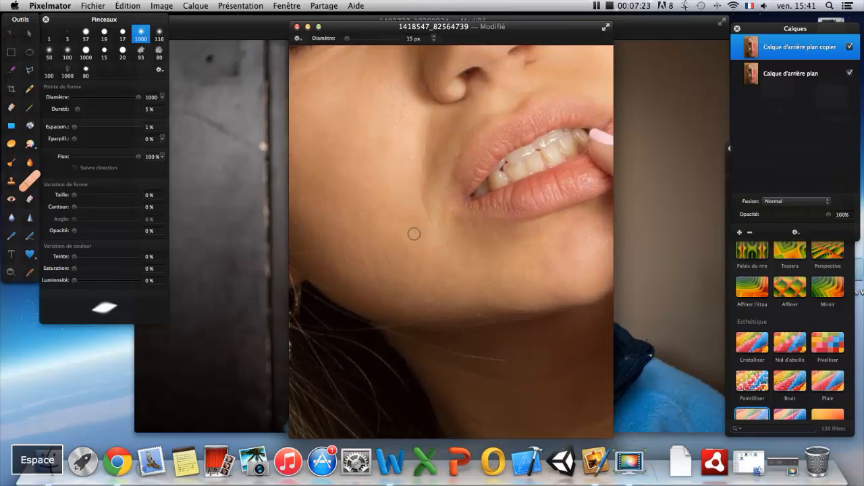
pyautogui.scroll(-3, 414, 234)
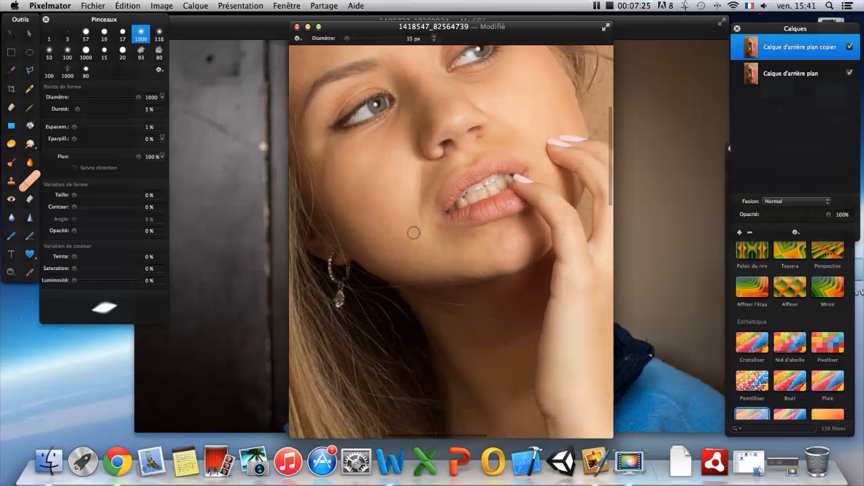
pyautogui.scroll(-2, 414, 233)
pyautogui.press('space')
pyautogui.moveTo(459, 172); pyautogui.dragTo(483, 223)
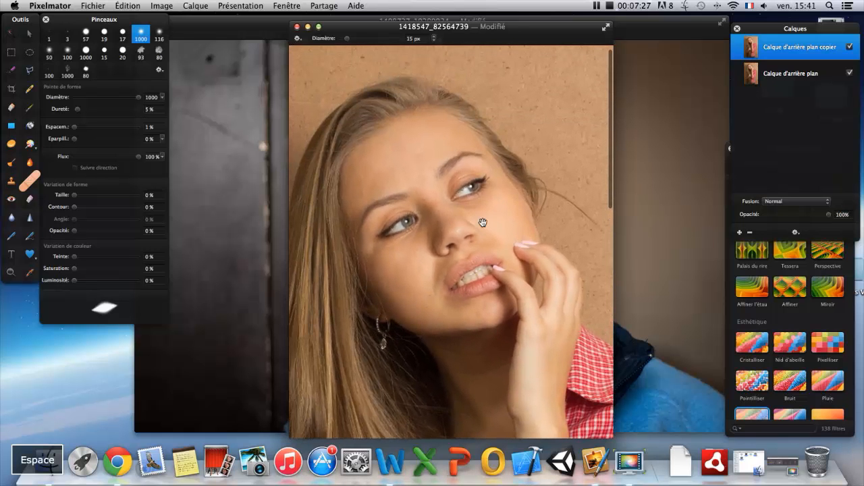
pyautogui.click(417, 192)
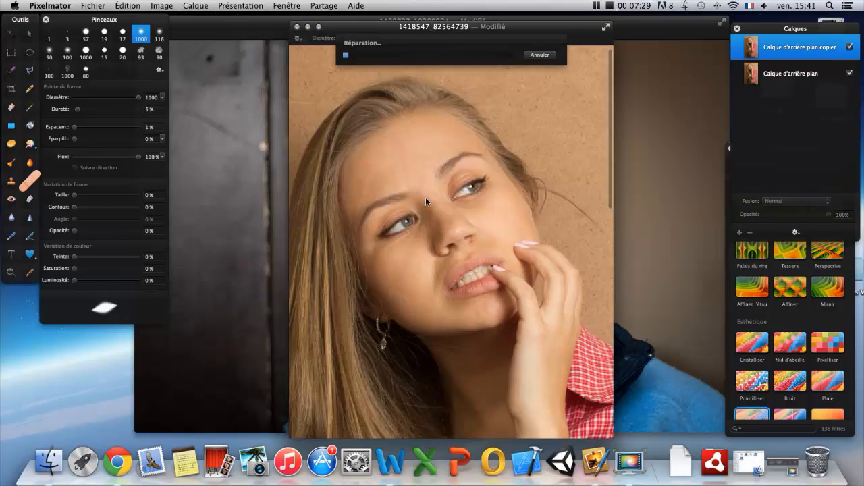
pyautogui.click(423, 200)
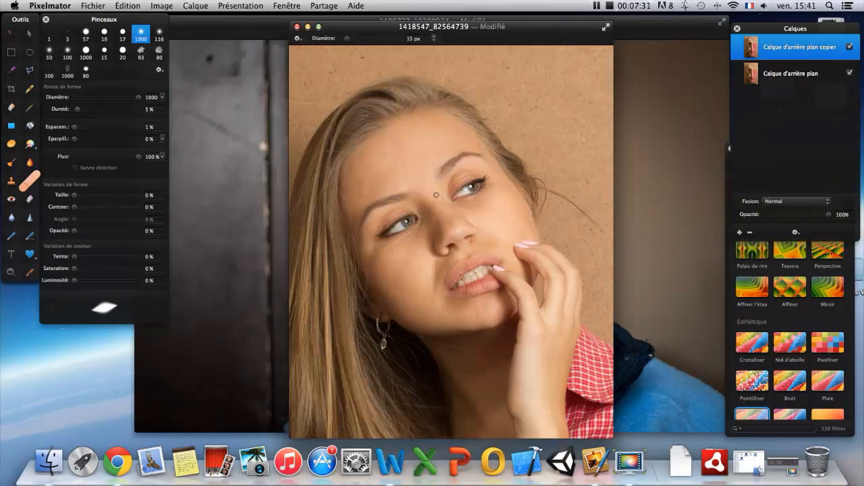
# Compare the portrait before and after retouching by hiding and showing the layer "Calque d'arrière plan copier".
pyautogui.click(852, 50)
pyautogui.click(851, 50)
pyautogui.click(852, 49)
pyautogui.click(852, 49)
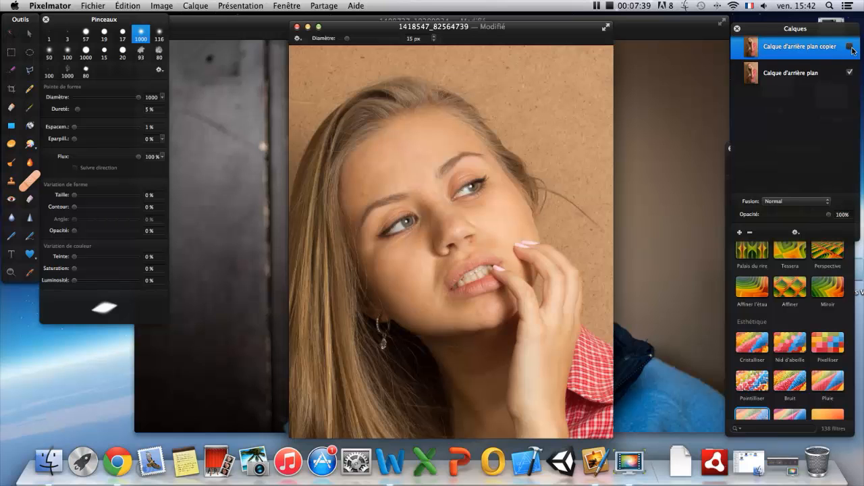
pyautogui.click(852, 49)
pyautogui.click(852, 49)
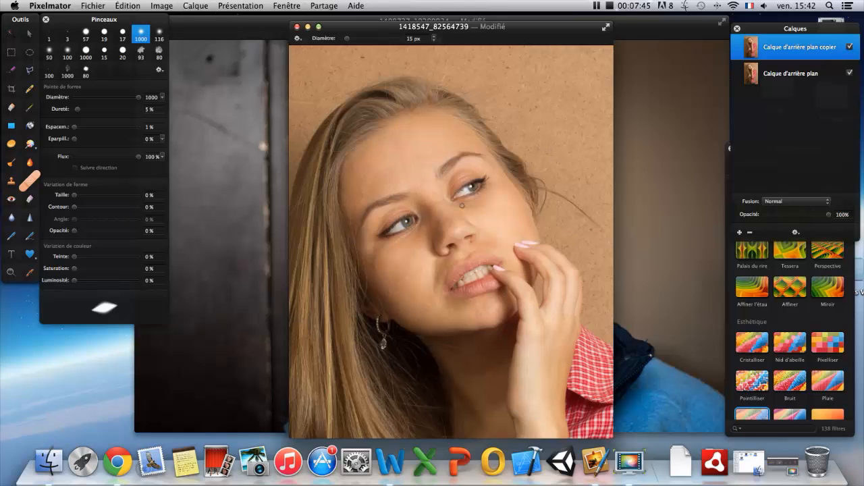
# Set up the Clone Stamp with a diameter of 7 and a hardness of 8% for the eye nearest the woman's hand.
pyautogui.scroll(1, 462, 205)
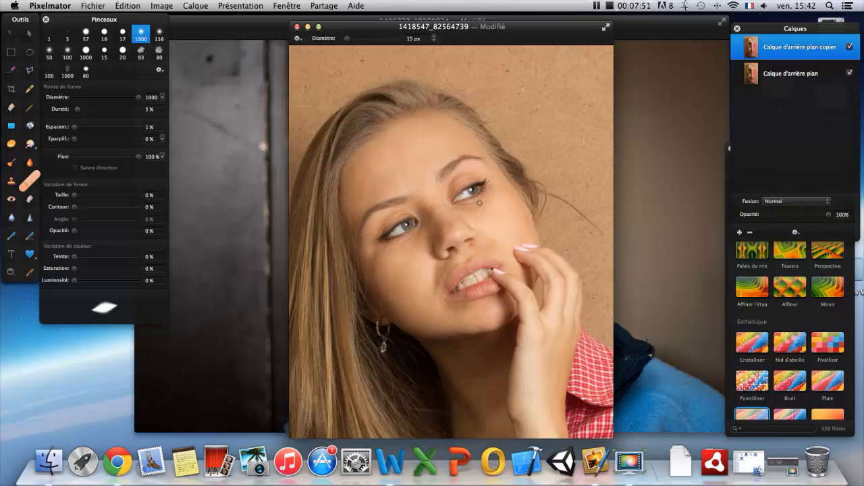
pyautogui.scroll(5, 466, 203)
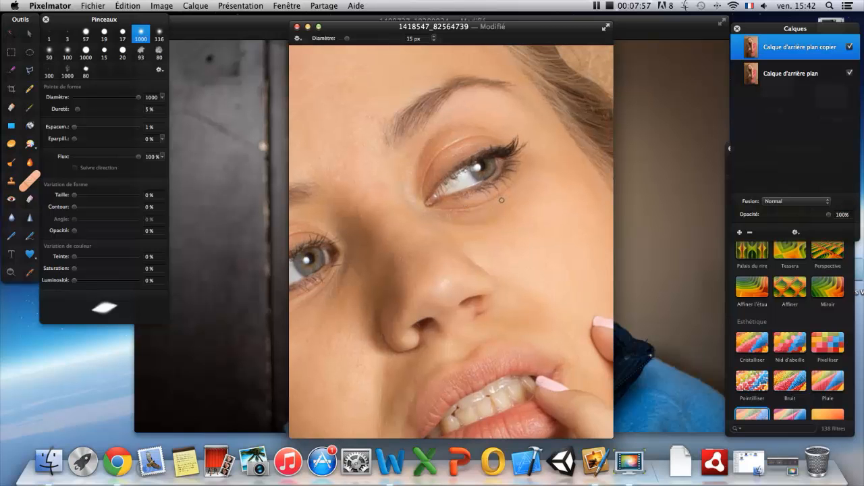
pyautogui.scroll(3, 501, 200)
pyautogui.moveTo(497, 206); pyautogui.dragTo(409, 212)
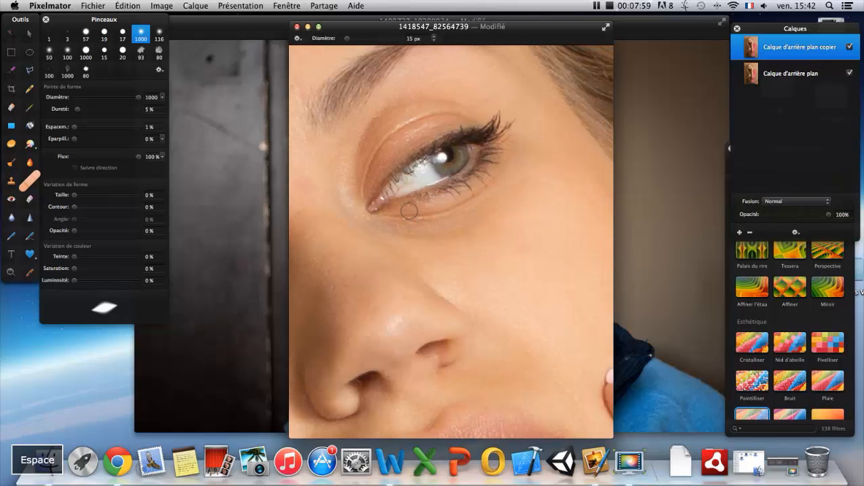
pyautogui.press('s')
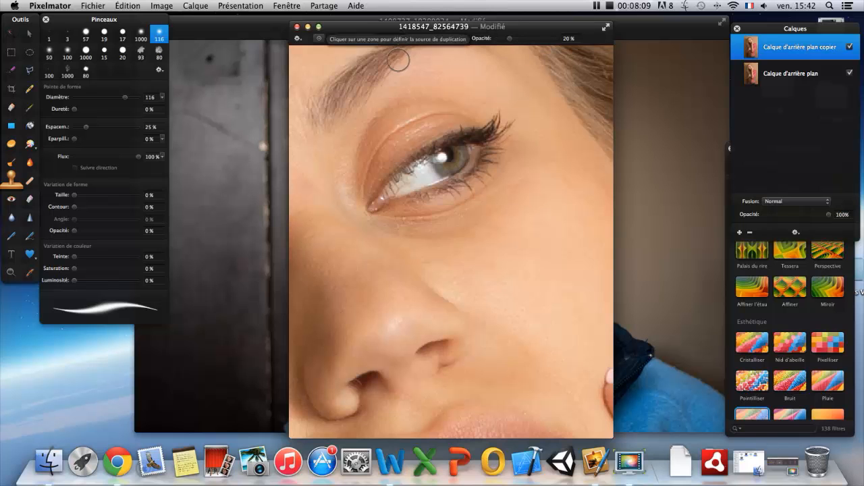
pyautogui.rightClick(427, 229)
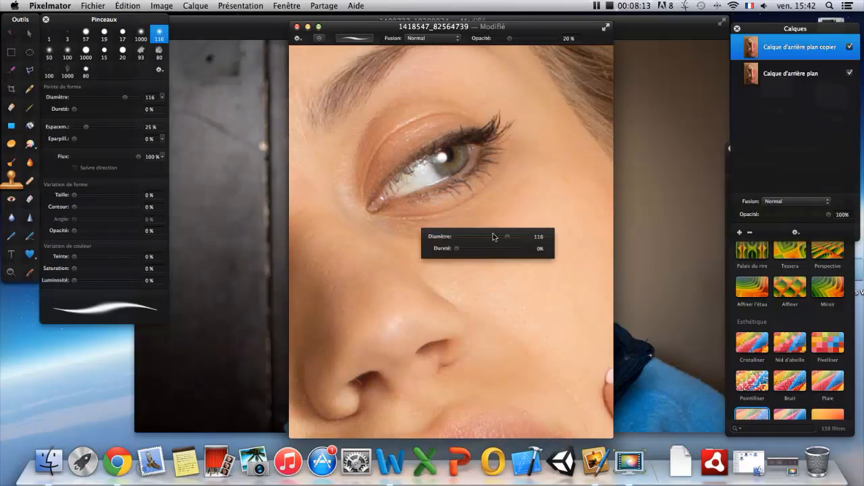
pyautogui.moveTo(512, 237)
pyautogui.mouseDown()
pyautogui.moveTo(461, 237)
pyautogui.moveTo(463, 249)
pyautogui.moveTo(459, 236)
pyautogui.mouseUp()
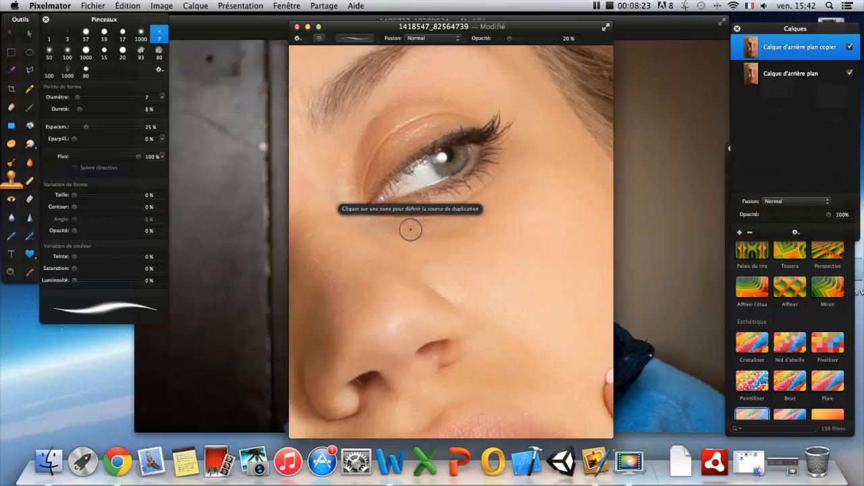
# Soften the wrinkles beneath the eye and the crease of its upper eyelid by cloning neighbouring skin over them.
pyautogui.keyDown('alt'); pyautogui.click(396, 220); pyautogui.keyUp('alt')
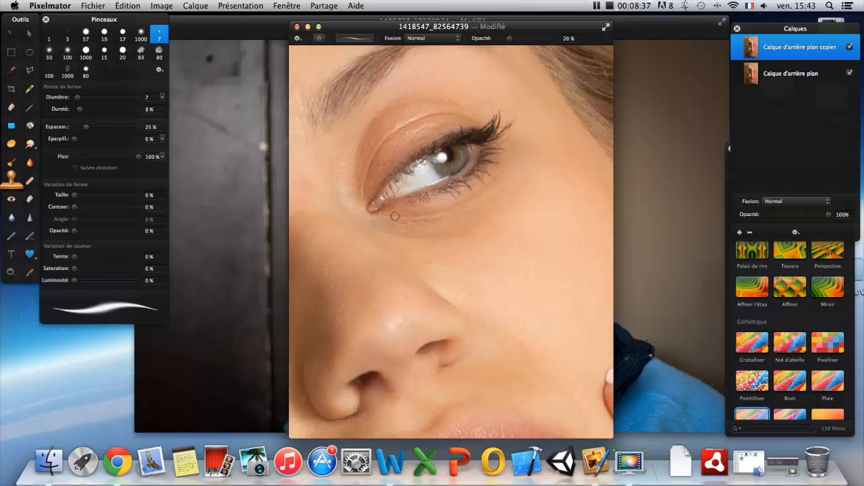
pyautogui.keyDown('alt'); pyautogui.click(362, 176); pyautogui.keyUp('alt')
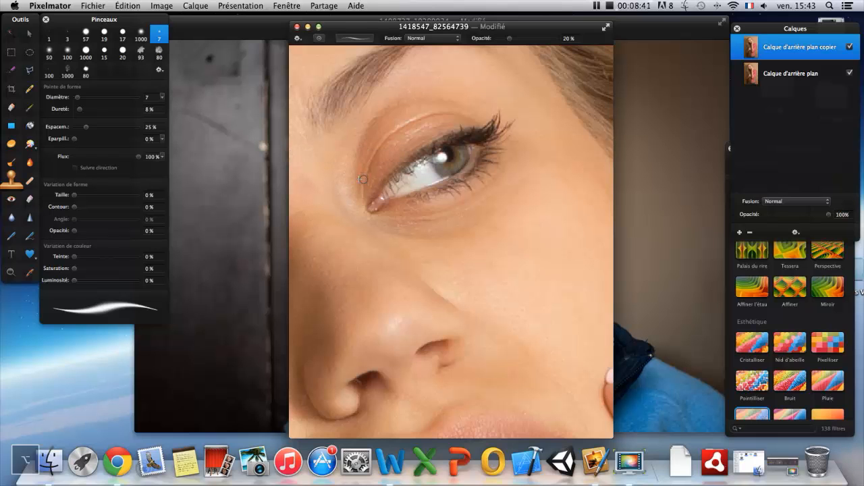
pyautogui.keyDown('alt'); pyautogui.click(376, 145); pyautogui.keyUp('alt')
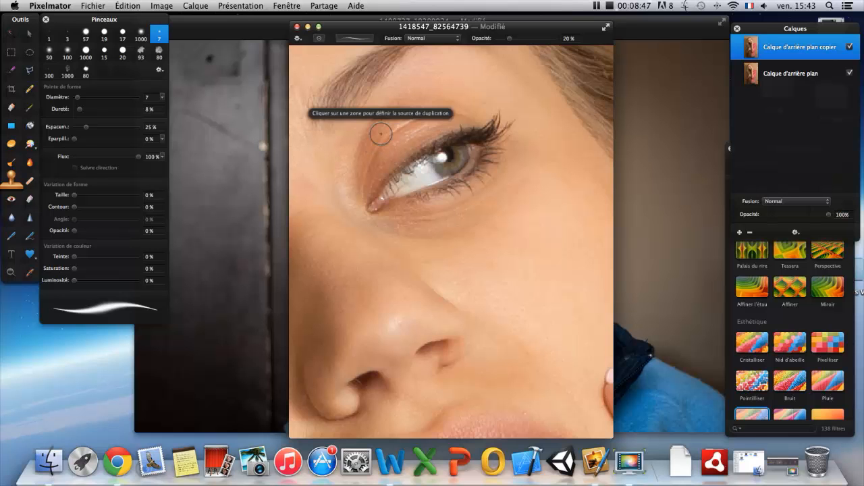
pyautogui.keyDown('alt'); pyautogui.click(381, 135); pyautogui.keyUp('alt')
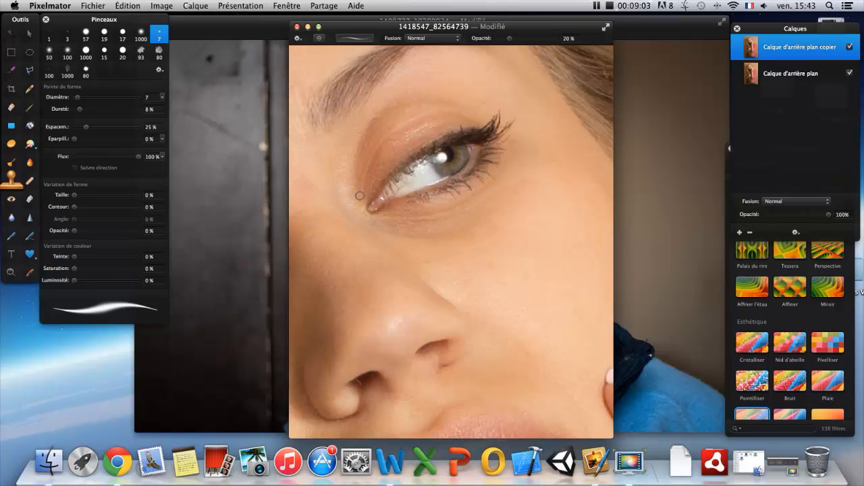
pyautogui.press('alt')
pyautogui.keyDown('alt'); pyautogui.click(492, 204); pyautogui.keyUp('alt')
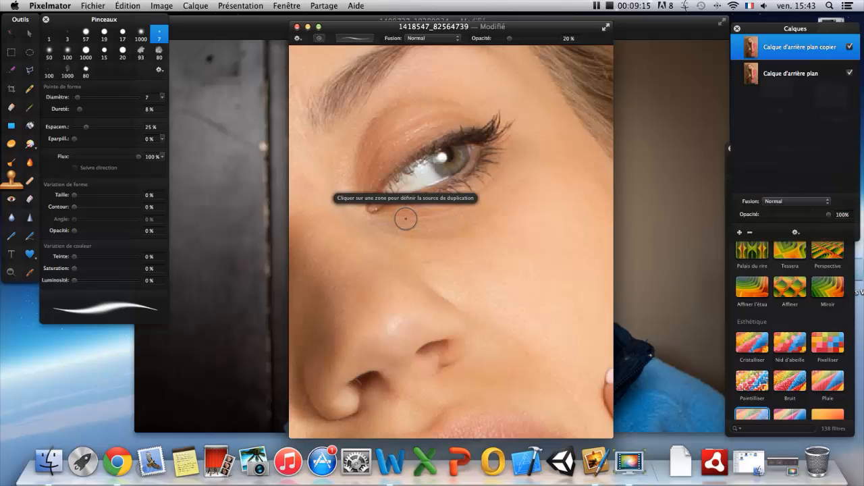
# Compare the retouched eye area with the original by toggling the visibility of the copied layer.
pyautogui.scroll(1, 405, 219)
pyautogui.scroll(-5, 405, 220)
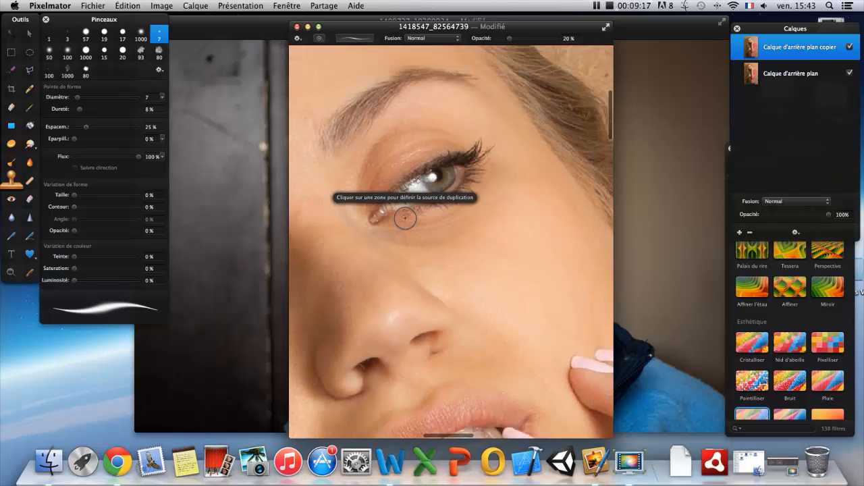
pyautogui.press('space')
pyautogui.moveTo(509, 230); pyautogui.dragTo(542, 264)
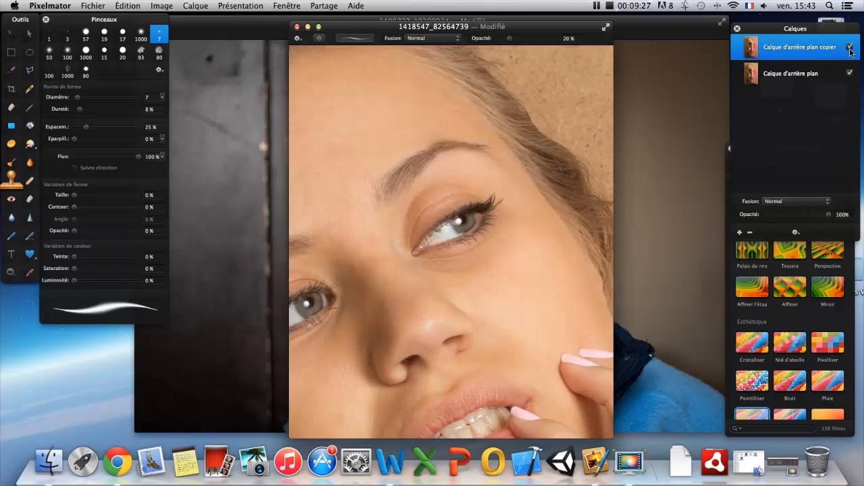
pyautogui.click(849, 47)
# Soften the lines around the woman's other eye by cloning skin sampled just beneath it.
pyautogui.press('space')
pyautogui.moveTo(336, 322); pyautogui.dragTo(477, 237)
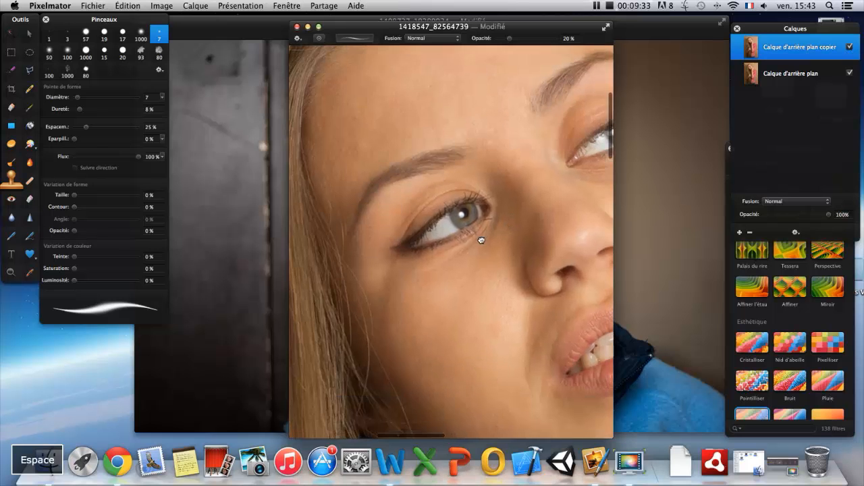
pyautogui.keyDown('alt'); pyautogui.click(441, 258); pyautogui.keyUp('alt')
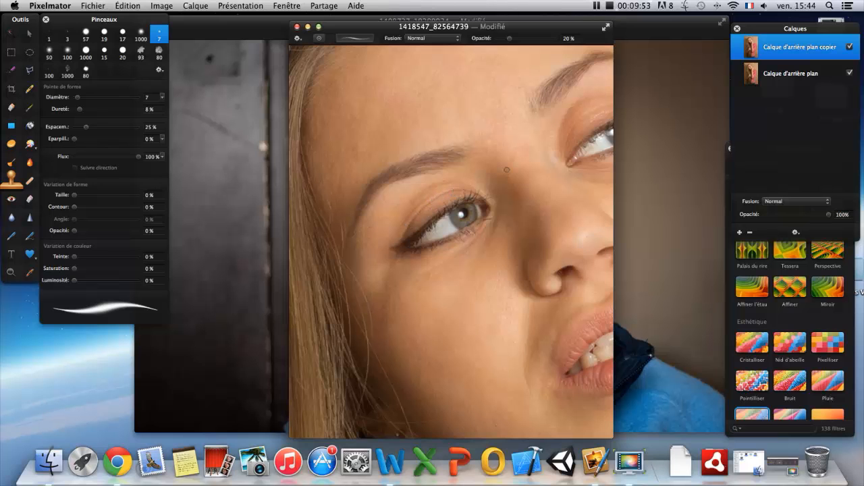
# Compare the woman's whole face with and without the retouched layer.
pyautogui.moveTo(376, 30); pyautogui.dragTo(385, 34)
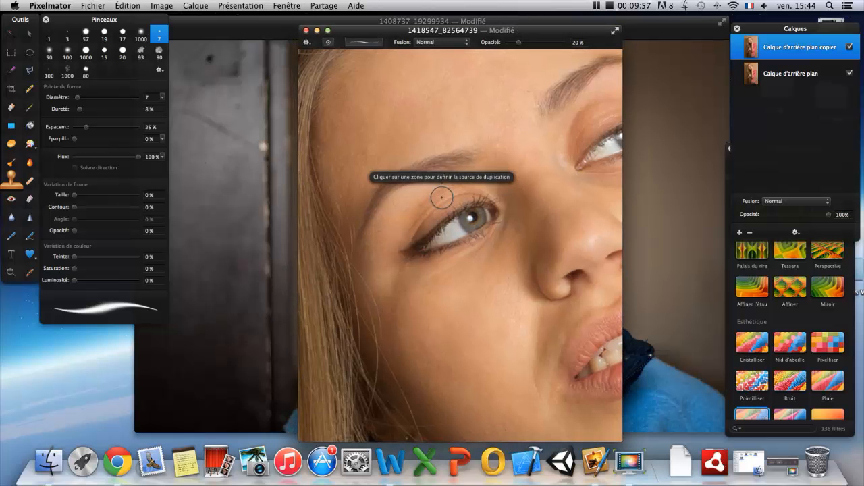
pyautogui.scroll(-5, 441, 193)
pyautogui.moveTo(587, 160); pyautogui.dragTo(564, 163)
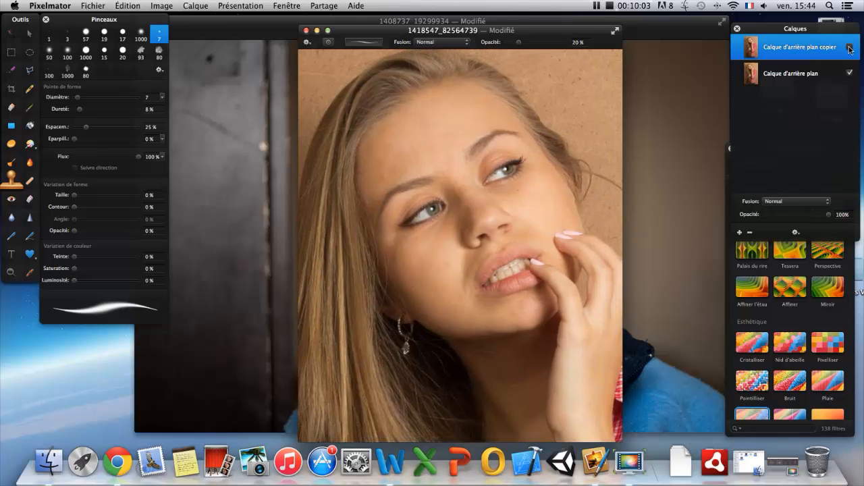
# Bring the child's photo forward and repair the red mark running from the cheek to the temple beside the eye.
pyautogui.click(254, 41)
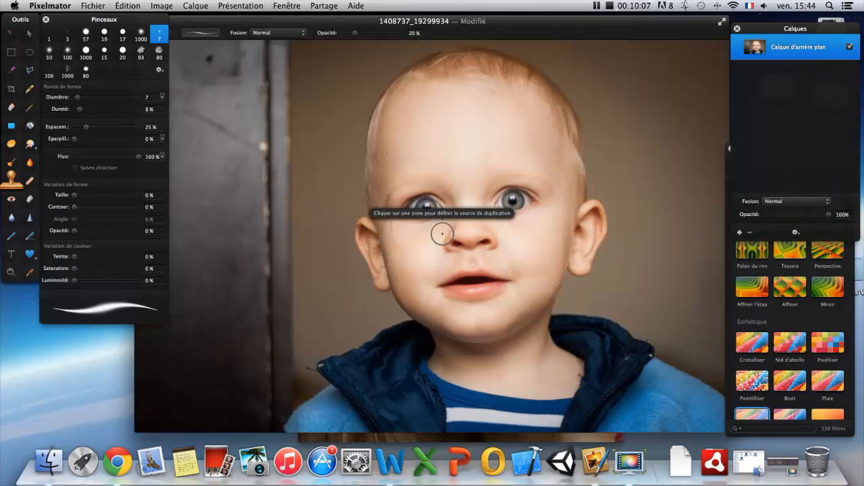
pyautogui.scroll(5, 389, 213)
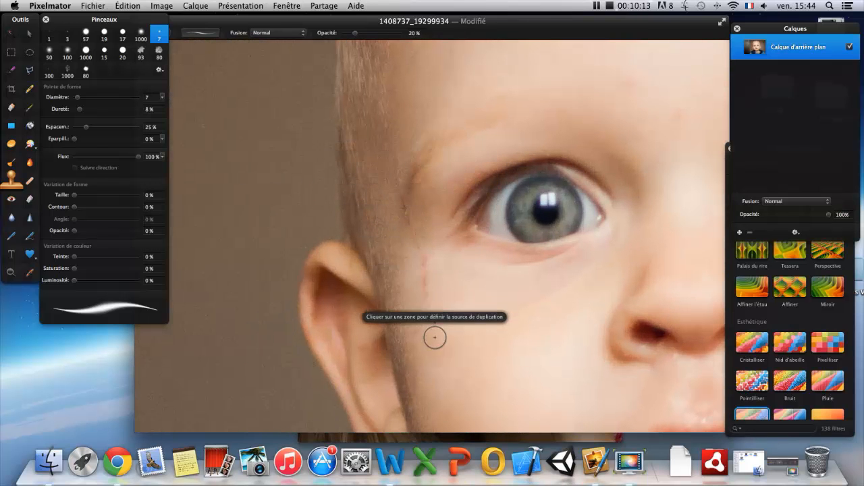
pyautogui.click(30, 181)
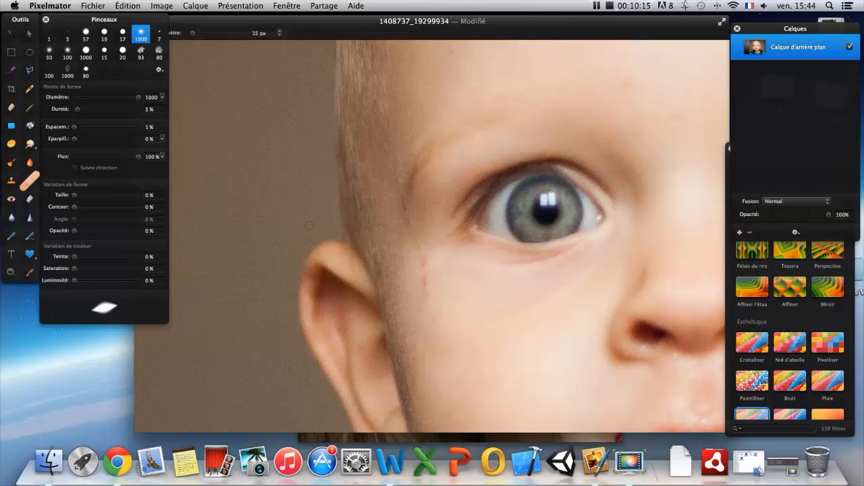
pyautogui.scroll(2, 430, 288)
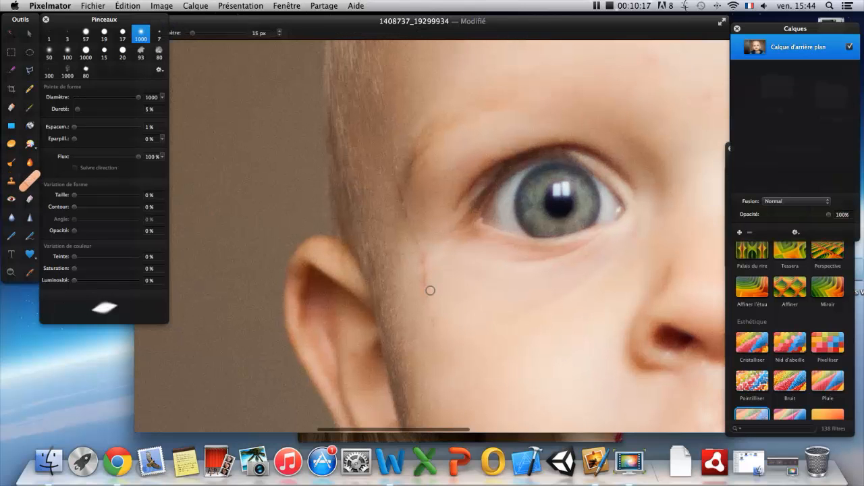
pyautogui.moveTo(434, 332); pyautogui.dragTo(428, 313)
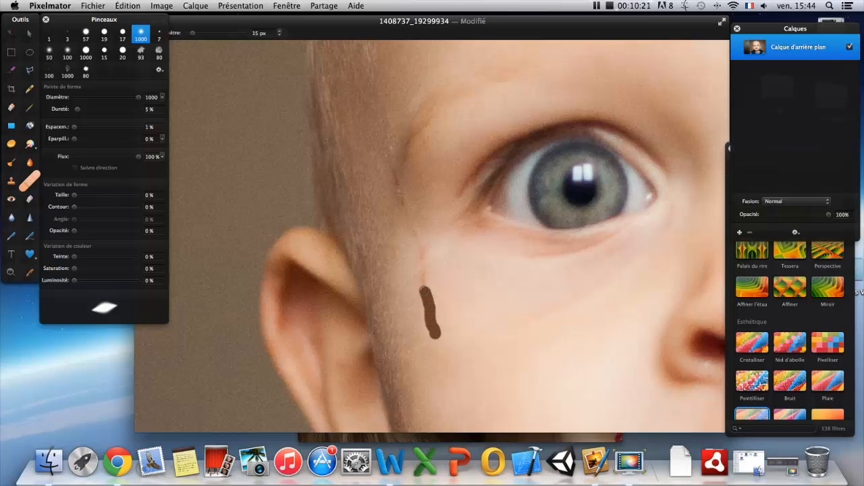
pyautogui.moveTo(424, 283); pyautogui.dragTo(421, 247)
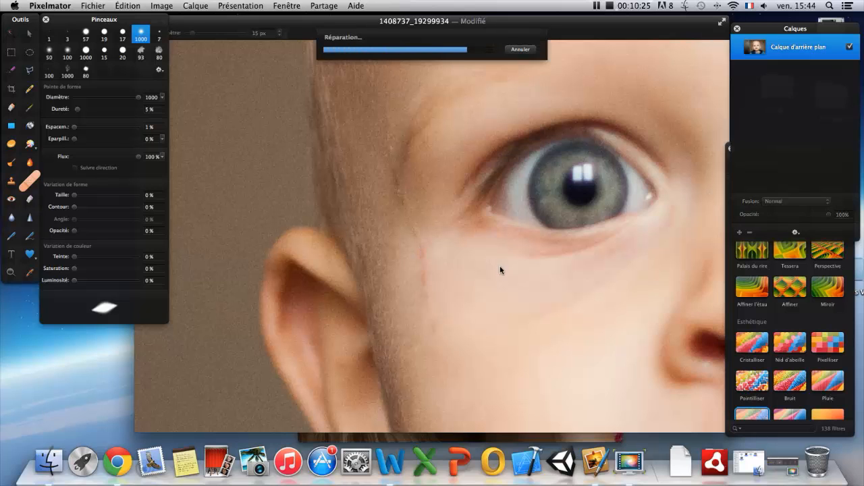
pyautogui.moveTo(417, 237)
pyautogui.mouseDown()
pyautogui.moveTo(383, 135)
pyautogui.moveTo(406, 147)
pyautogui.mouseUp()
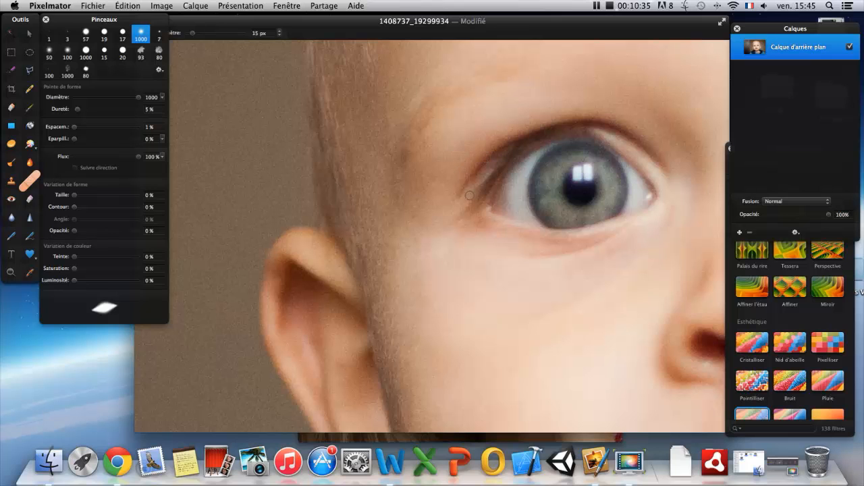
# Repair the creases beneath both of the child's eyes with the Repair tool.
pyautogui.moveTo(519, 257)
pyautogui.mouseDown()
pyautogui.moveTo(574, 253)
pyautogui.moveTo(623, 231)
pyautogui.mouseUp()
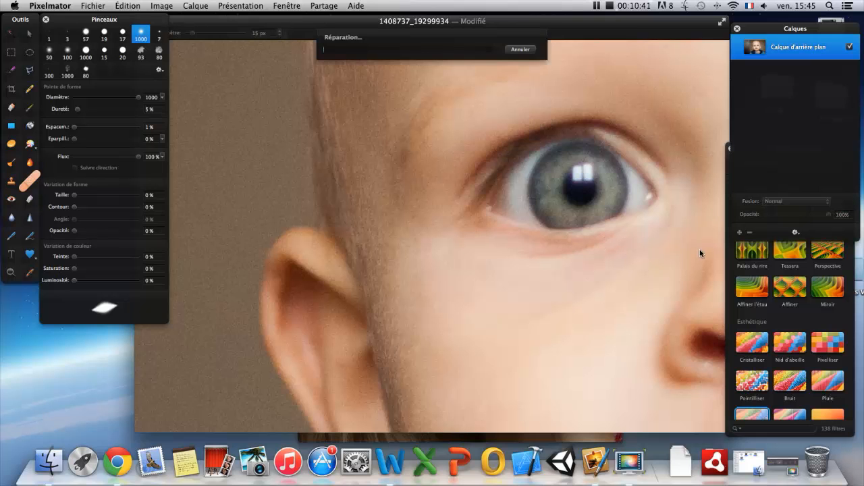
pyautogui.press('space')
pyautogui.moveTo(643, 276)
pyautogui.mouseDown()
pyautogui.moveTo(569, 287)
pyautogui.moveTo(253, 279)
pyautogui.mouseUp()
pyautogui.moveTo(473, 233)
pyautogui.mouseDown()
pyautogui.moveTo(457, 231)
pyautogui.moveTo(550, 249)
pyautogui.mouseUp()
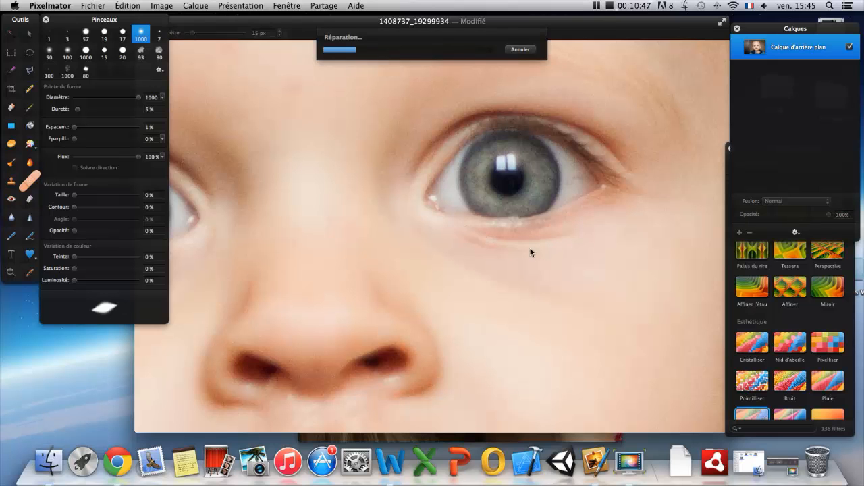
pyautogui.moveTo(490, 237); pyautogui.dragTo(548, 244)
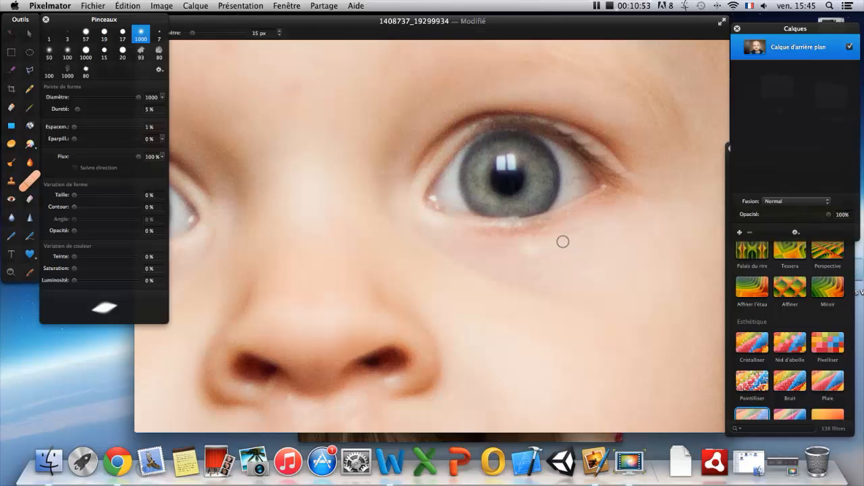
# Smooth the remaining shadows beneath both of the child's eyes with one wider repair stroke under each.
pyautogui.scroll(-8, 552, 241)
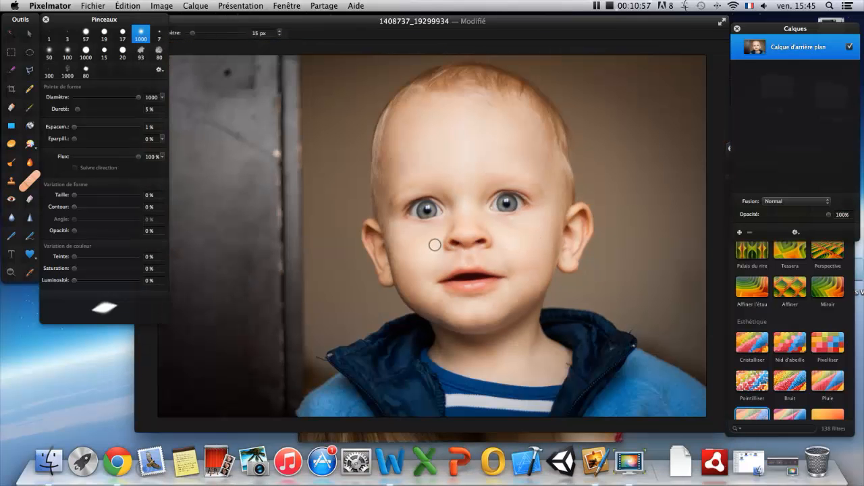
pyautogui.scroll(3, 428, 241)
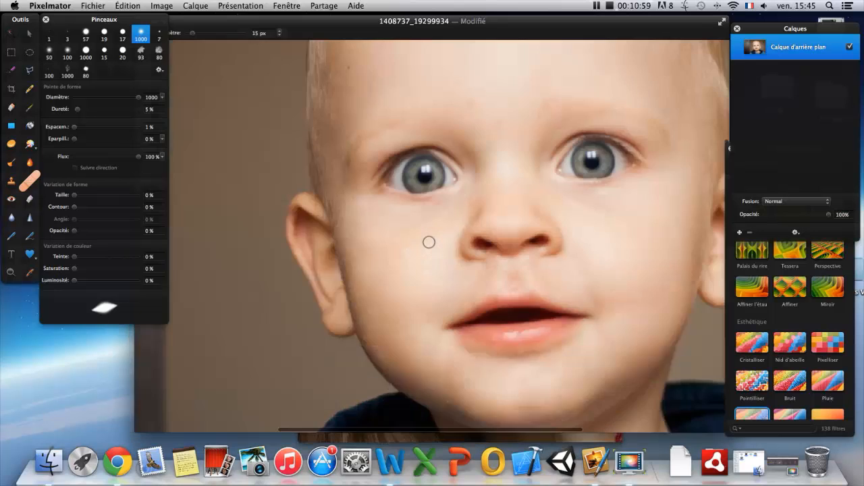
pyautogui.scroll(2, 428, 242)
pyautogui.moveTo(382, 231); pyautogui.dragTo(449, 193)
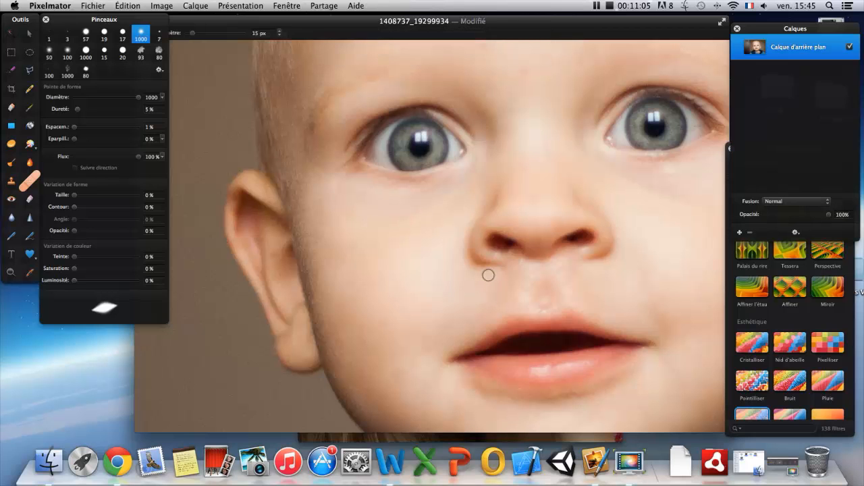
pyautogui.press('space')
pyautogui.moveTo(652, 218); pyautogui.dragTo(588, 205)
pyautogui.moveTo(543, 153); pyautogui.dragTo(621, 186)
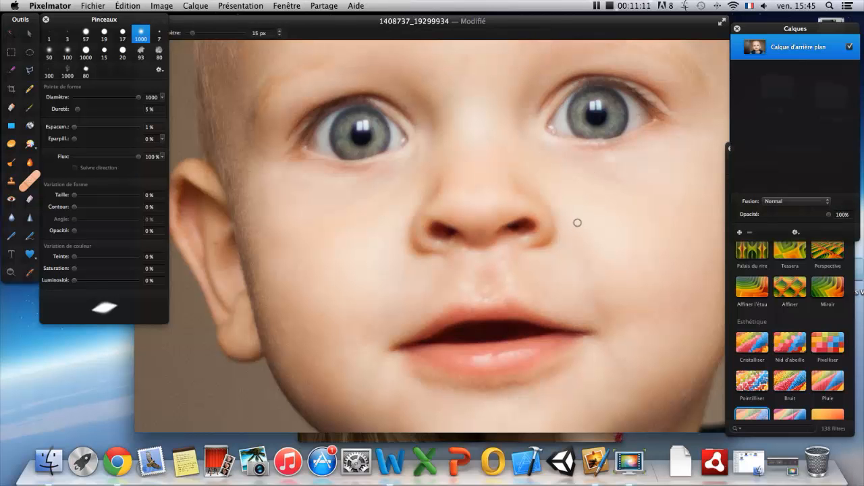
# Repair the small dark spot at the side of the child's forehead, above the temple.
pyautogui.scroll(2, 574, 224)
pyautogui.scroll(-10, 566, 231)
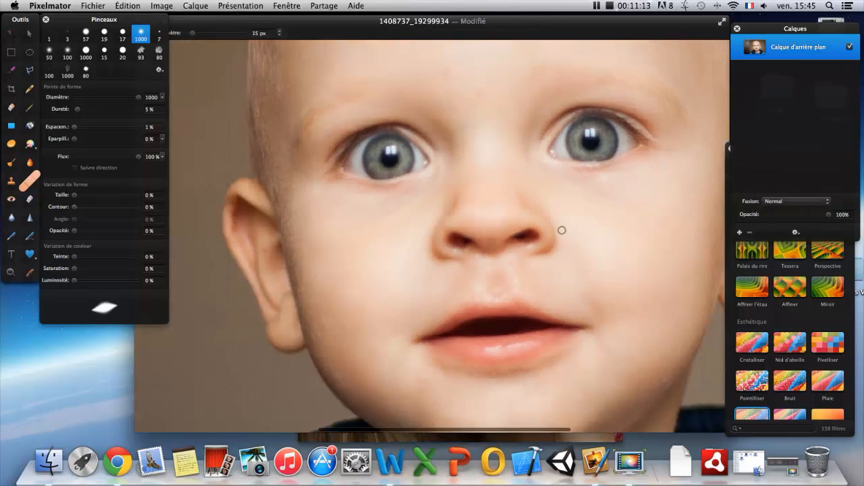
pyautogui.scroll(3, 559, 231)
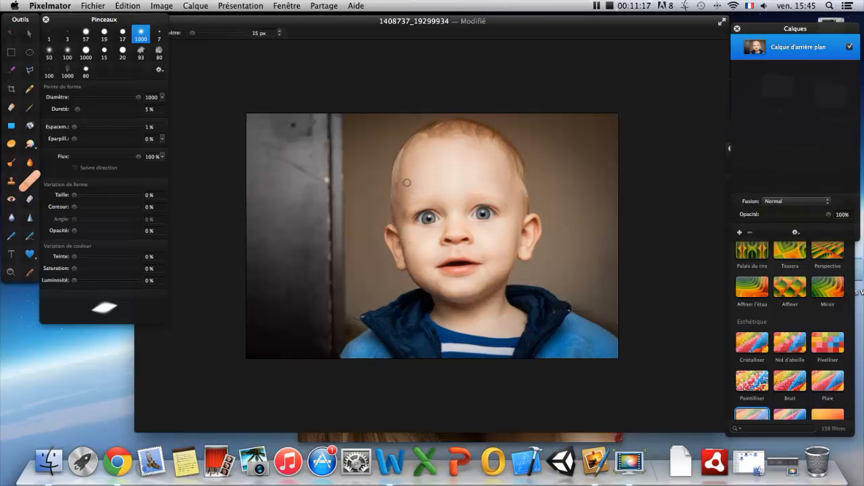
pyautogui.scroll(5, 407, 182)
pyautogui.press('space')
pyautogui.moveTo(333, 79); pyautogui.dragTo(403, 211)
pyautogui.click(363, 167)
# Repair the small spots in the middle of the child's forehead, above the brows and below the hairline.
pyautogui.press('space')
pyautogui.moveTo(580, 193)
pyautogui.mouseDown()
pyautogui.moveTo(363, 171)
pyautogui.moveTo(340, 162)
pyautogui.mouseUp()
pyautogui.click(445, 250)
pyautogui.click(387, 215)
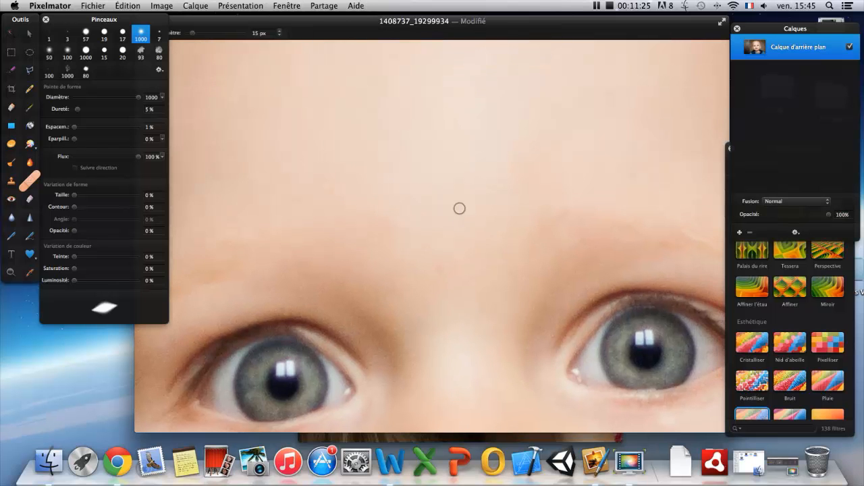
pyautogui.scroll(2, 459, 209)
pyautogui.scroll(-10, 459, 209)
pyautogui.press('space')
pyautogui.moveTo(447, 164); pyautogui.dragTo(446, 166)
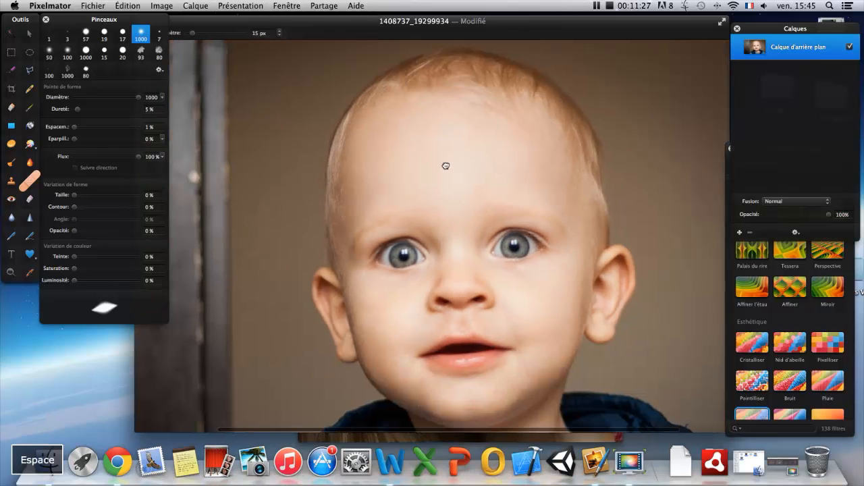
pyautogui.click(473, 126)
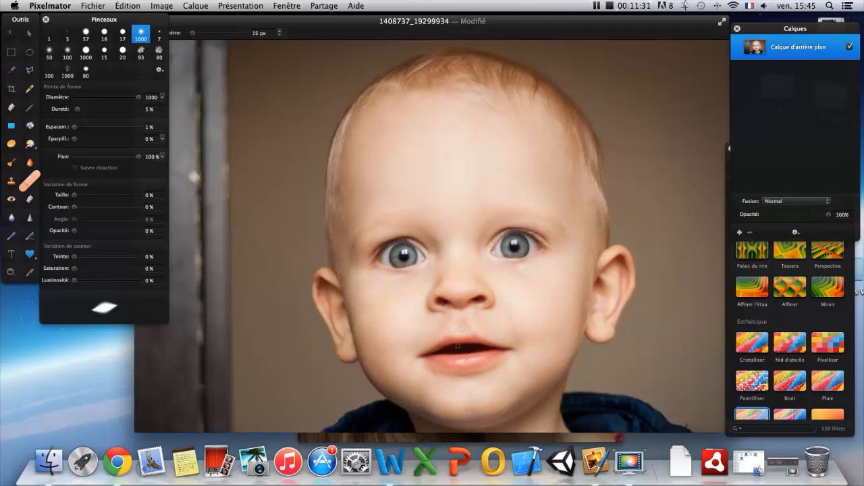
# Move the child's photo window clear and close the document 1408737_19299934.
pyautogui.moveTo(302, 24); pyautogui.dragTo(440, 72)
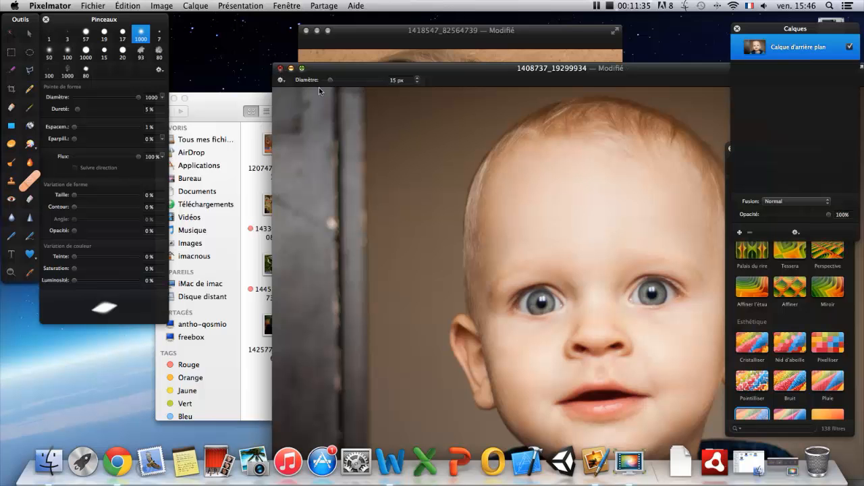
pyautogui.press('super+w')
pyautogui.click(538, 264)
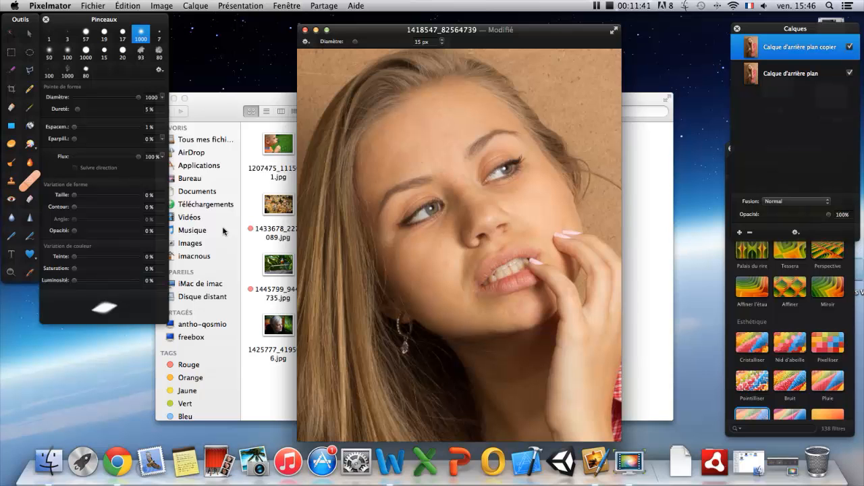
# Apply the red-eye correction tool to the iris of the woman's eye nearest her long hair.
pyautogui.click(11, 200)
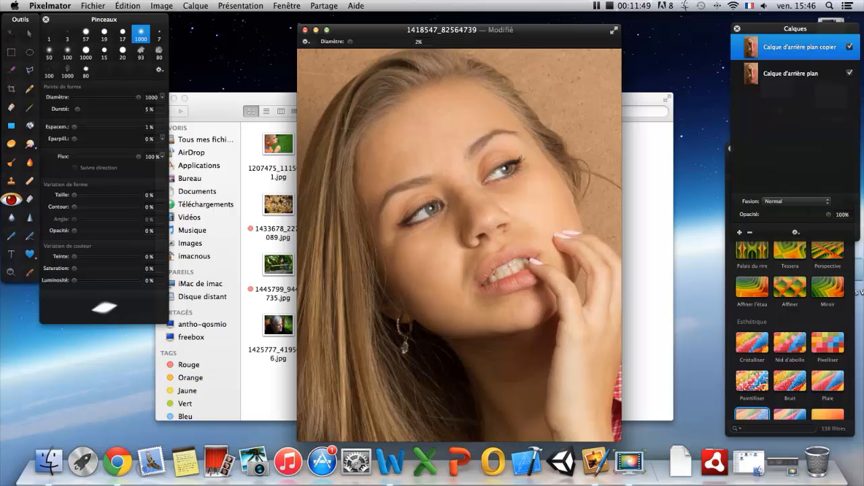
pyautogui.scroll(6, 425, 211)
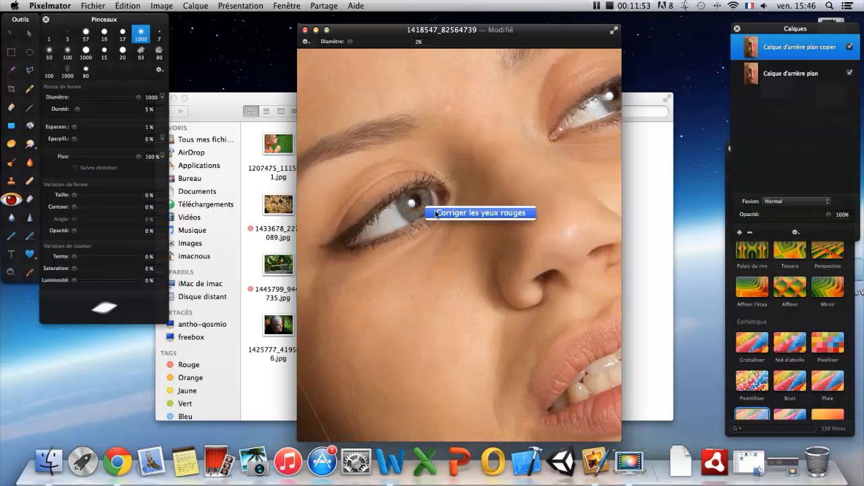
pyautogui.click(445, 214)
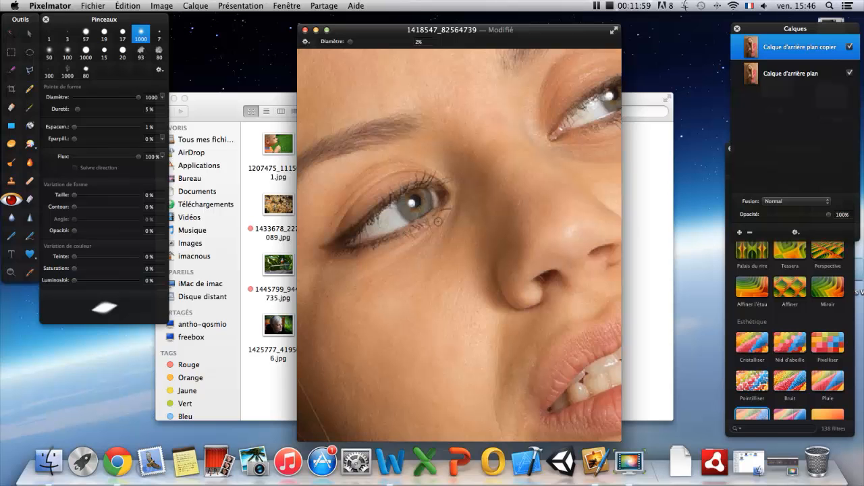
pyautogui.moveTo(384, 162); pyautogui.dragTo(391, 235)
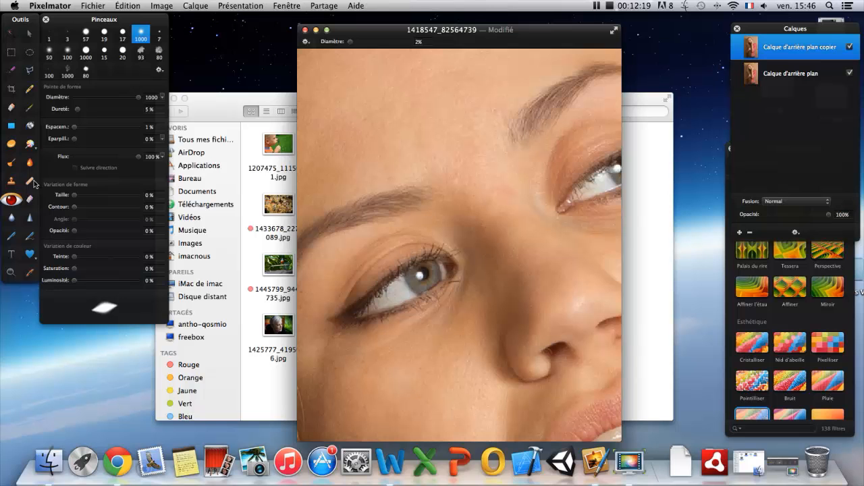
# Switch to Finder, add 1207475_11150971.jpg to the selected images in the img folder, and open them all with Pixelmator.
pyautogui.click(250, 101)
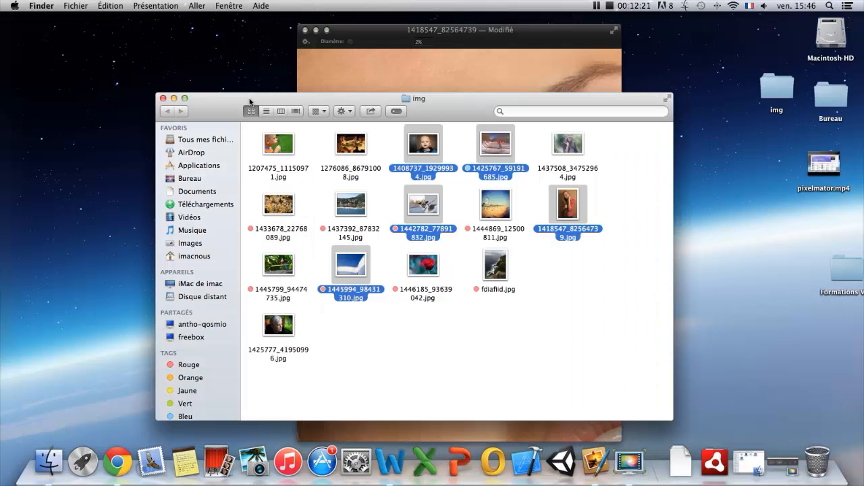
pyautogui.keyDown('super'); pyautogui.click(282, 147); pyautogui.keyUp('super')
pyautogui.rightClick(282, 147)
pyautogui.moveTo(449, 175)
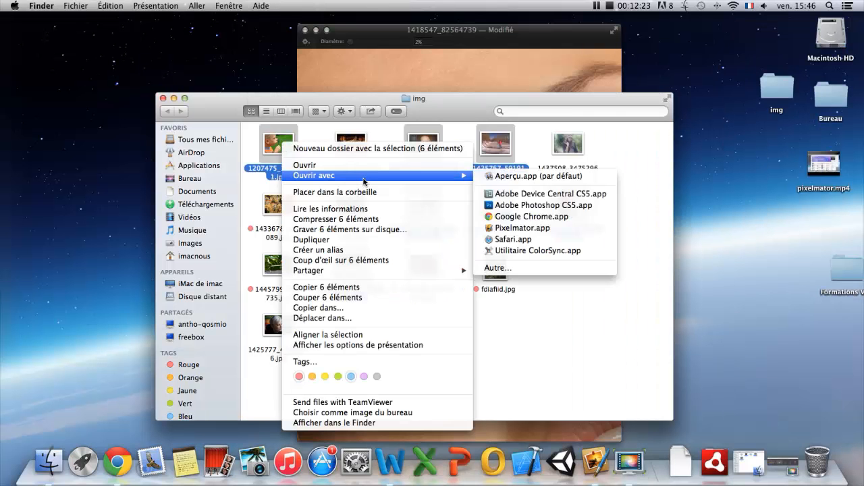
pyautogui.click(532, 228)
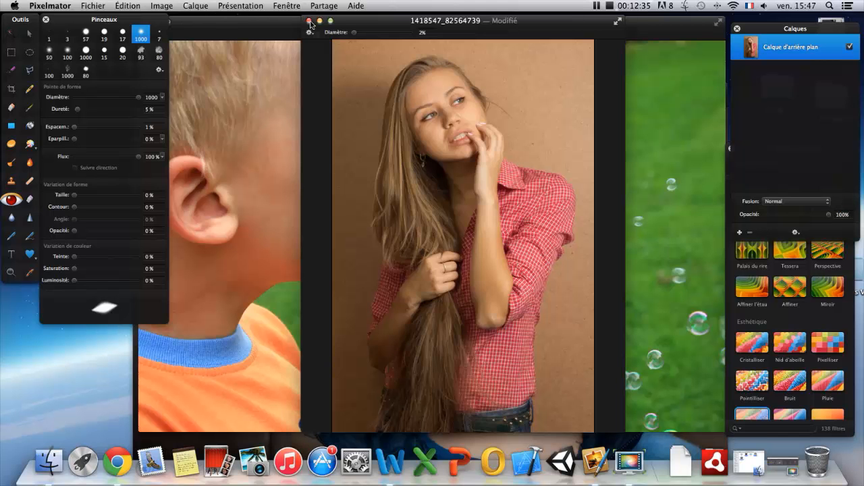
# Close the photos of the woman, the skier and the dog to reach the boy blowing bubbles.
pyautogui.click(309, 21)
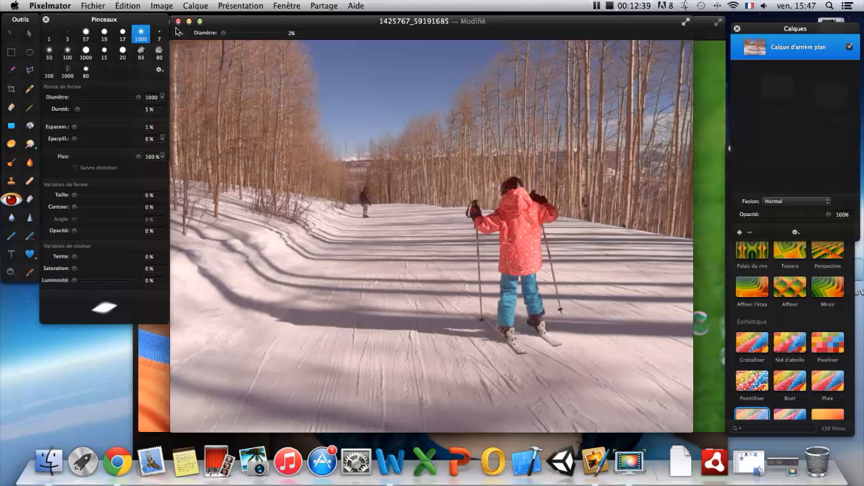
pyautogui.click(178, 21)
pyautogui.click(178, 22)
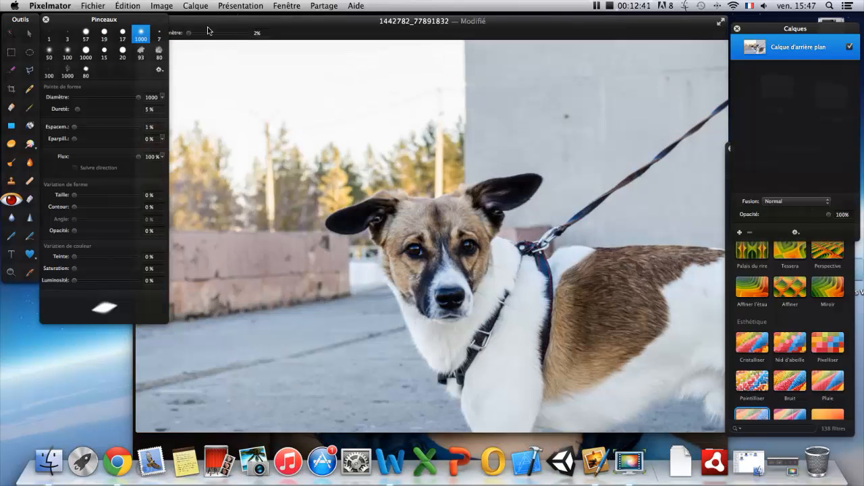
pyautogui.click(178, 21)
pyautogui.click(178, 22)
pyautogui.moveTo(198, 23); pyautogui.dragTo(291, 43)
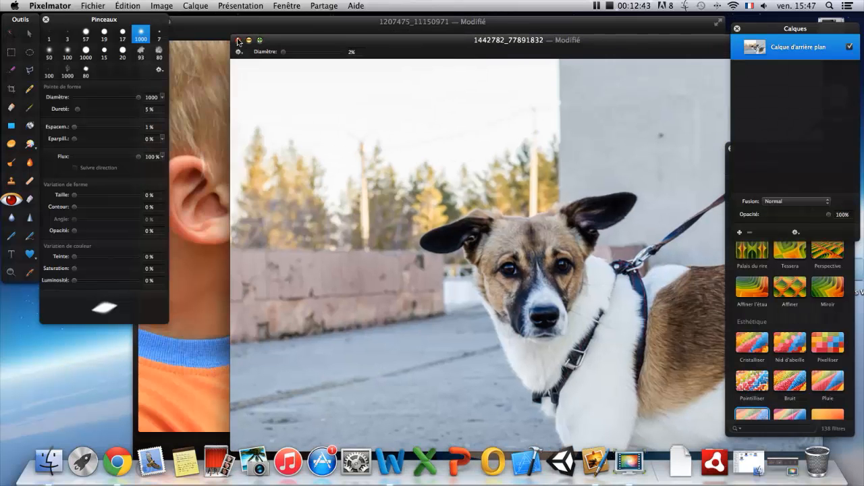
pyautogui.click(239, 41)
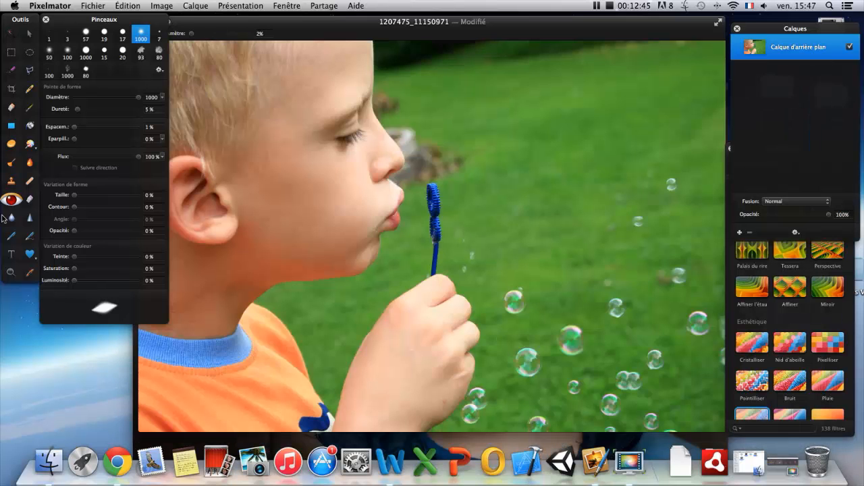
# Try the Clone Stamp tool by sampling the grass beside the small soap bubbles and painting it onto the lawn.
pyautogui.click(11, 184)
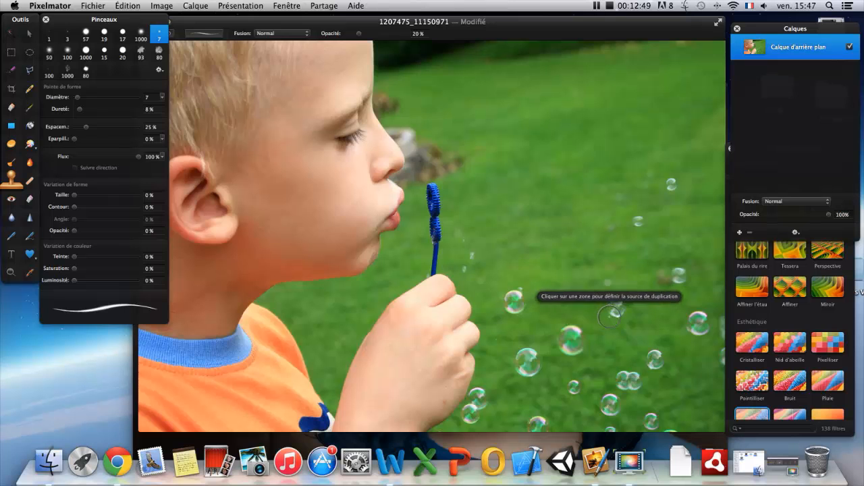
pyautogui.click(595, 274)
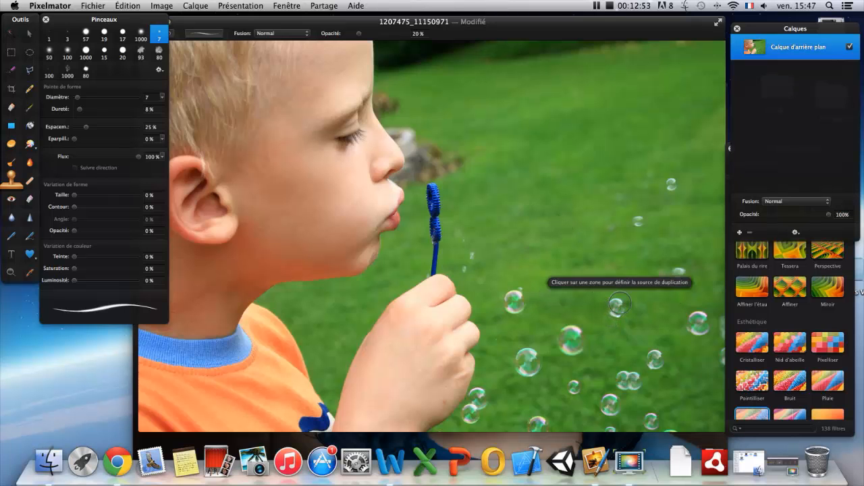
pyautogui.press('alt')
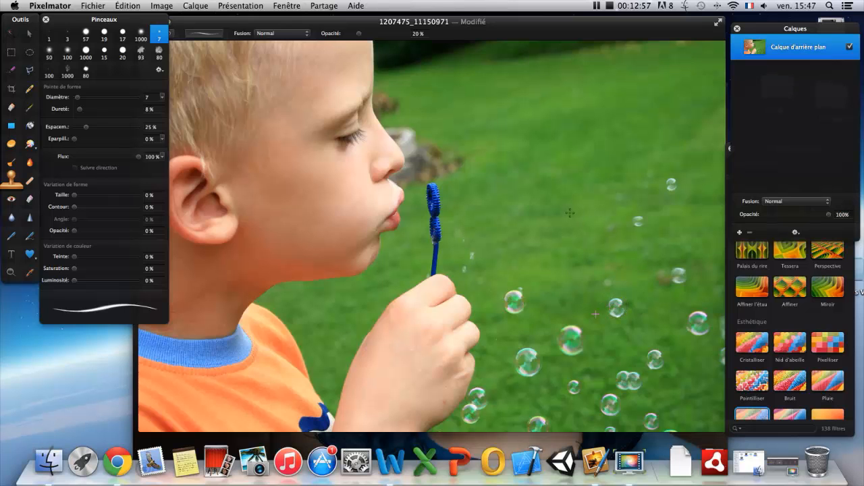
# Set the Clone Stamp opacity to 100% and enlarge the 19-pixel preset brush to a diameter of 183.
pyautogui.moveTo(361, 36); pyautogui.dragTo(414, 38)
pyautogui.click(103, 33)
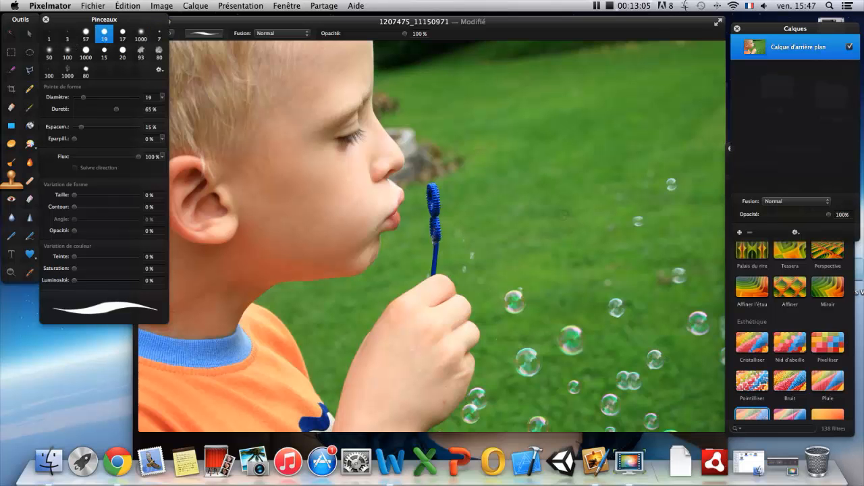
pyautogui.rightClick(579, 323)
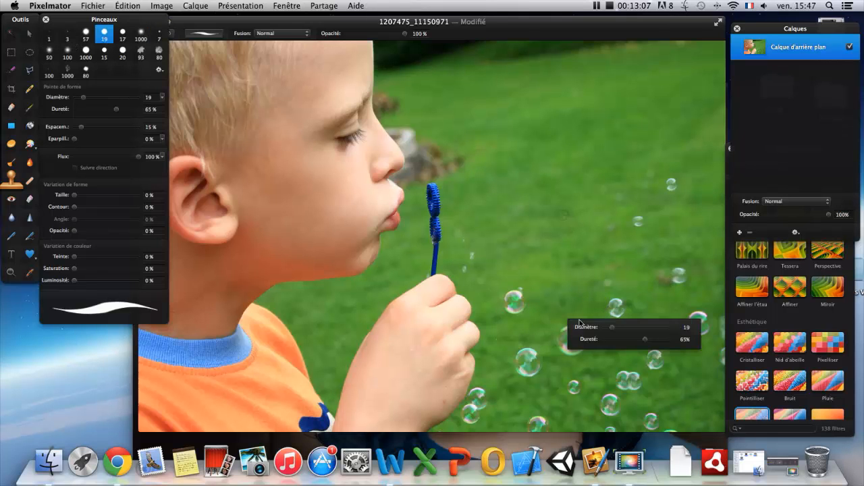
pyautogui.moveTo(613, 327); pyautogui.dragTo(657, 327)
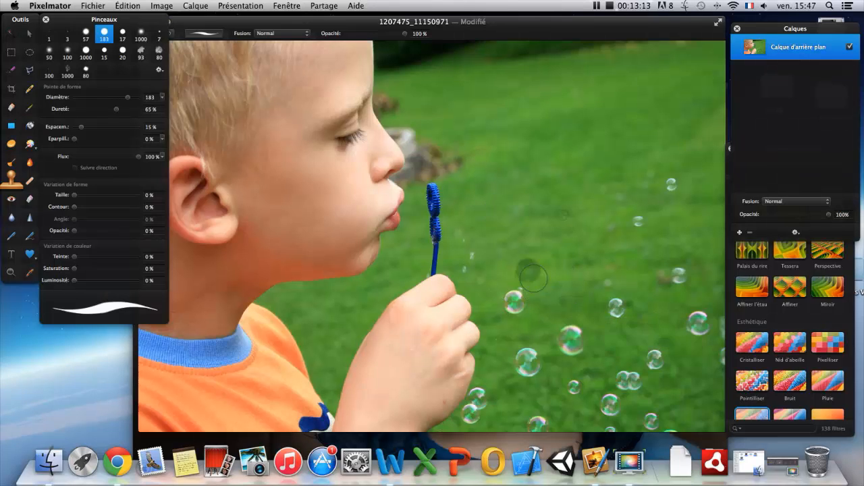
# Clone the large bubble and two smaller bubbles near the boy's hand onto the empty grass higher up in the photo.
pyautogui.keyDown('alt'); pyautogui.click(571, 340); pyautogui.keyUp('alt')
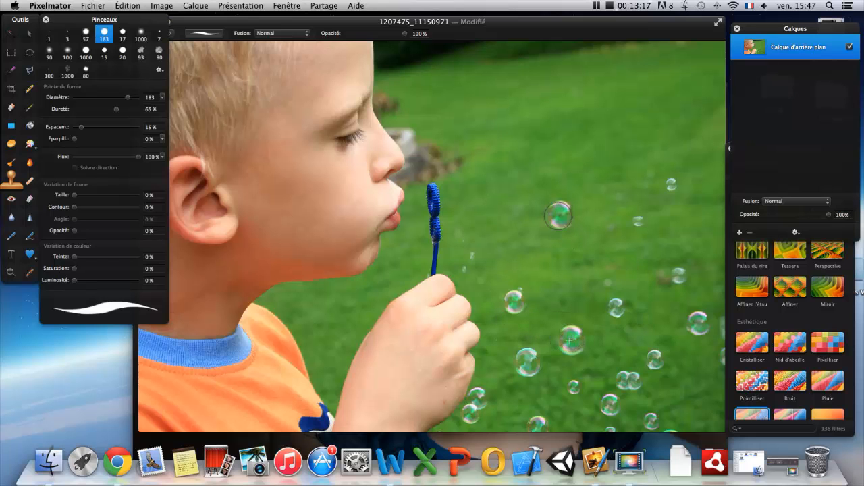
pyautogui.moveTo(562, 215); pyautogui.dragTo(559, 213)
pyautogui.keyDown('alt'); pyautogui.click(616, 306); pyautogui.keyUp('alt')
pyautogui.click(558, 262)
pyautogui.click(513, 299)
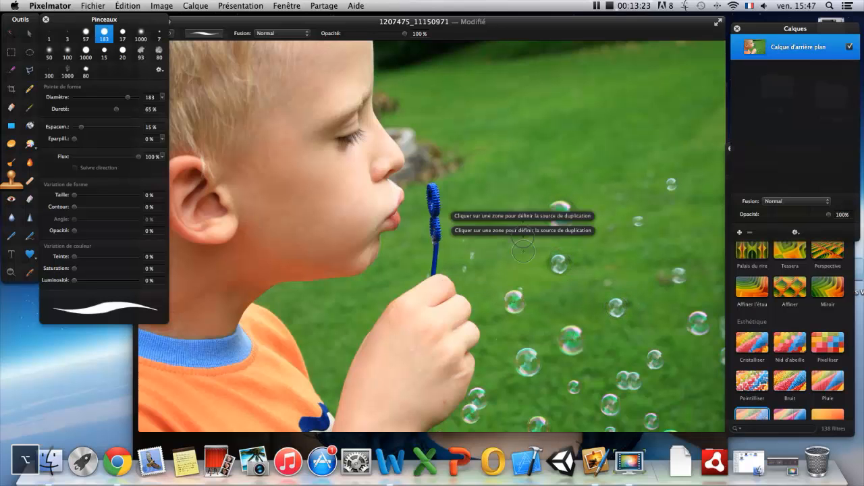
pyautogui.click(504, 170)
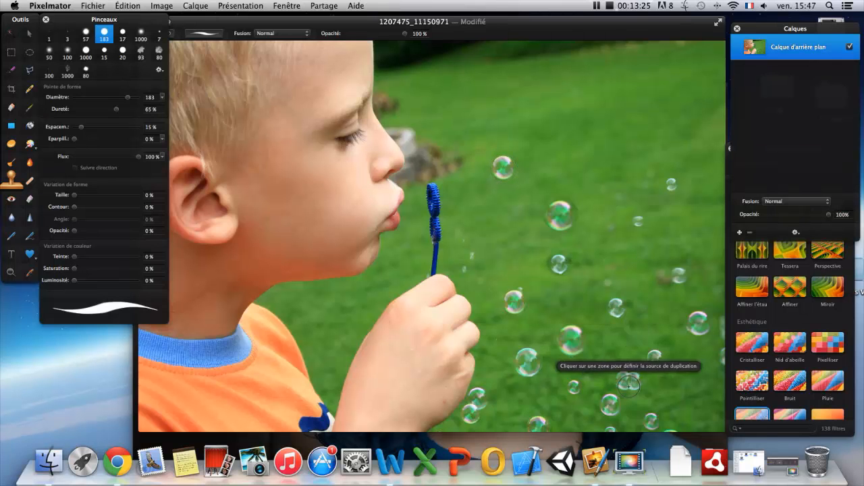
# Clone the double bubble and the bubble near the photo's far edge onto the grass near the top of the picture.
pyautogui.keyDown('alt'); pyautogui.click(587, 113); pyautogui.keyUp('alt')
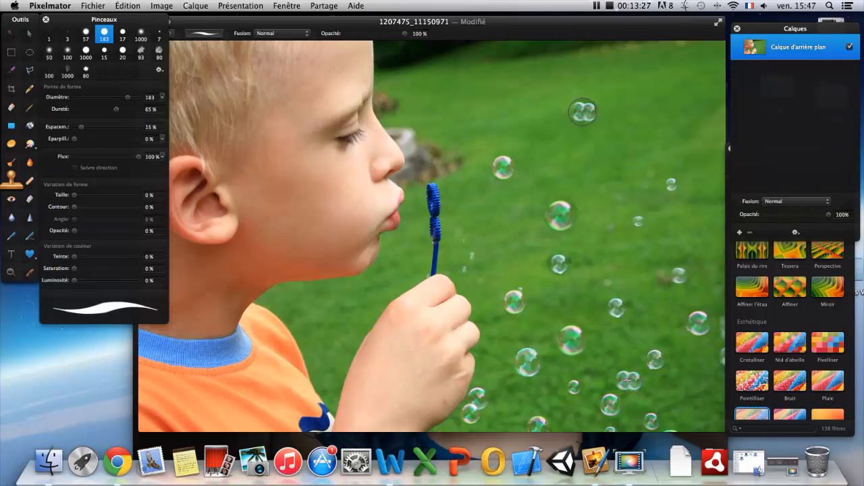
pyautogui.keyDown('alt'); pyautogui.click(698, 323); pyautogui.keyUp('alt')
pyautogui.click(504, 101)
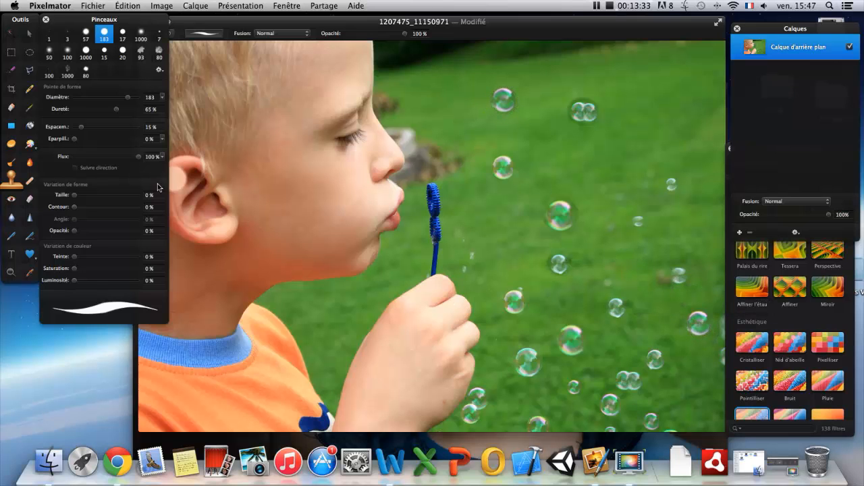
# Move the boy's photo window clear of the palettes and close the document 1207475_11150971.
pyautogui.moveTo(195, 22); pyautogui.dragTo(289, 42)
pyautogui.click(234, 41)
pyautogui.click(485, 239)
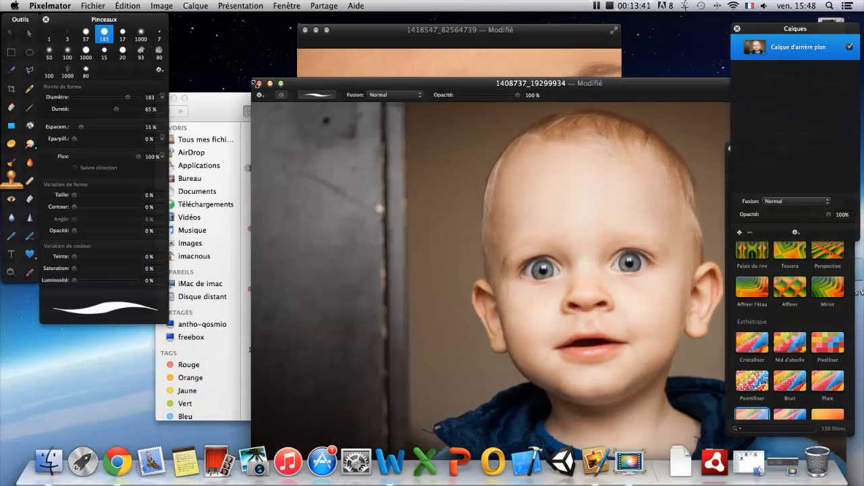
# Close the remaining photos of the child and the woman's face, and switch to Finder's img folder.
pyautogui.click(258, 84)
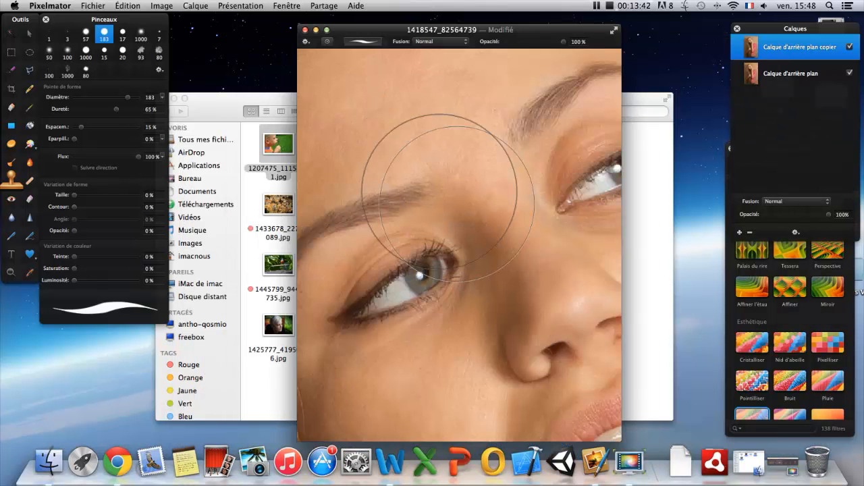
pyautogui.click(306, 31)
pyautogui.click(422, 223)
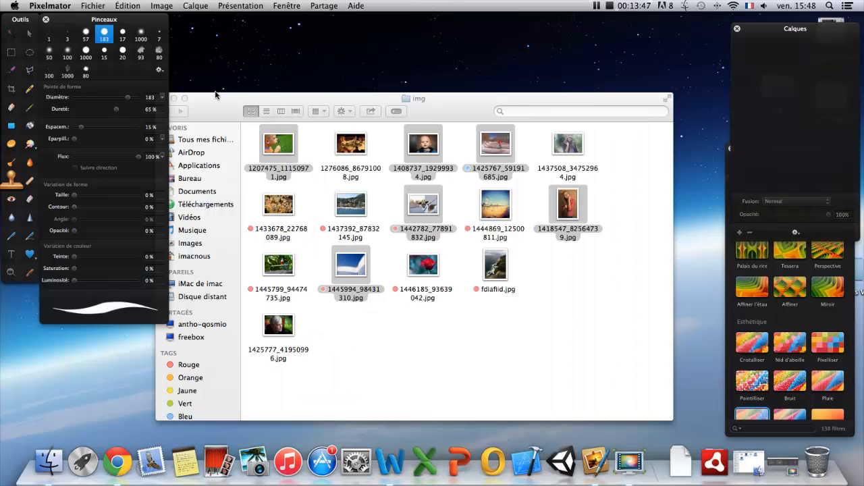
pyautogui.click(217, 91)
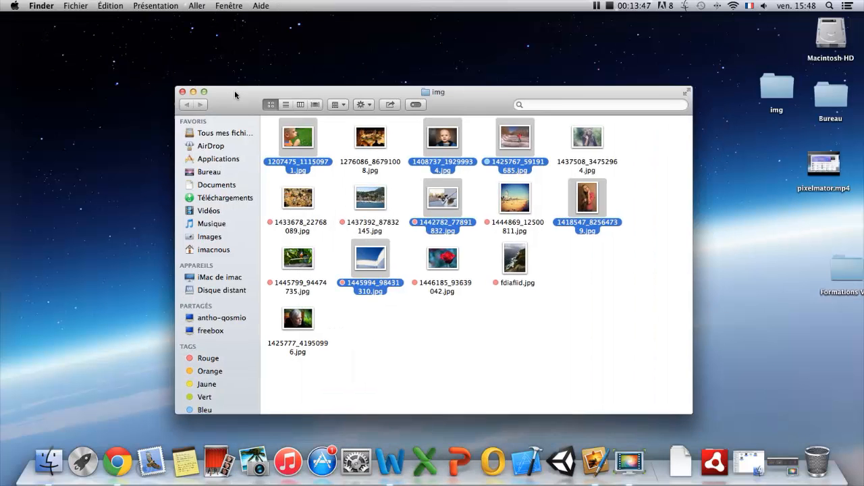